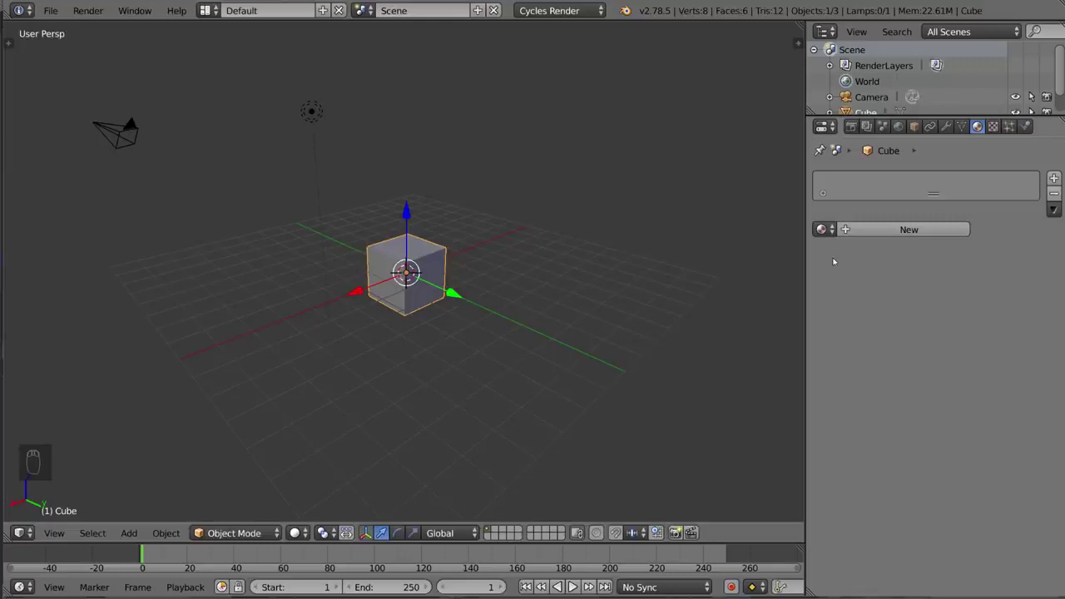
- Undo to restore Material.001 with its Glossy BSDF surface at roughness 0 on the cube
key(ctrl+z)
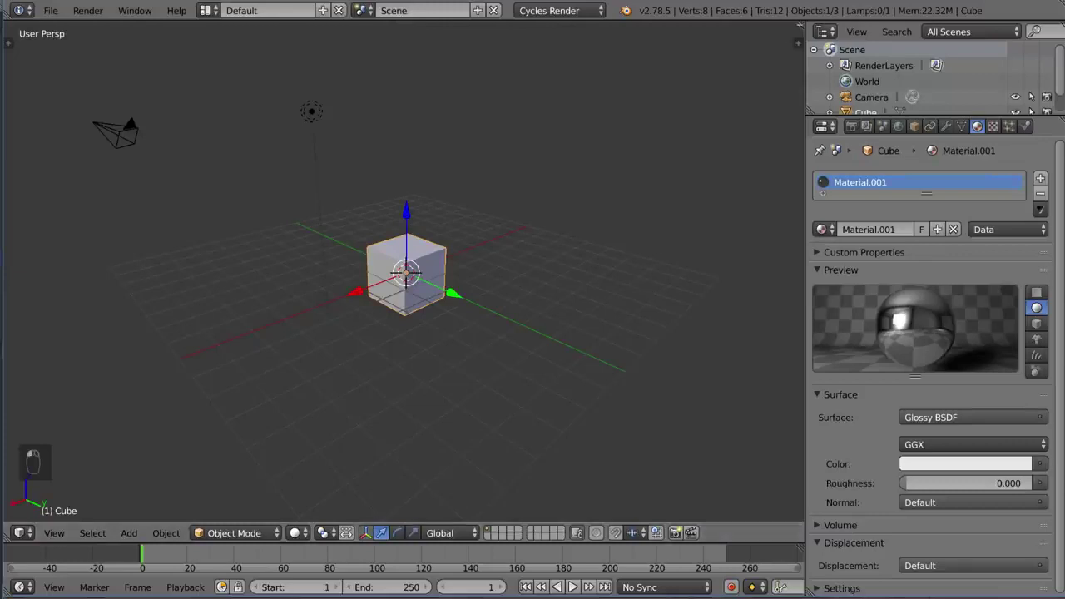
- Split the 3D view and turn the upper half into a Node Editor, browsing material and world shaders
drag(798, 25, 749, 288)
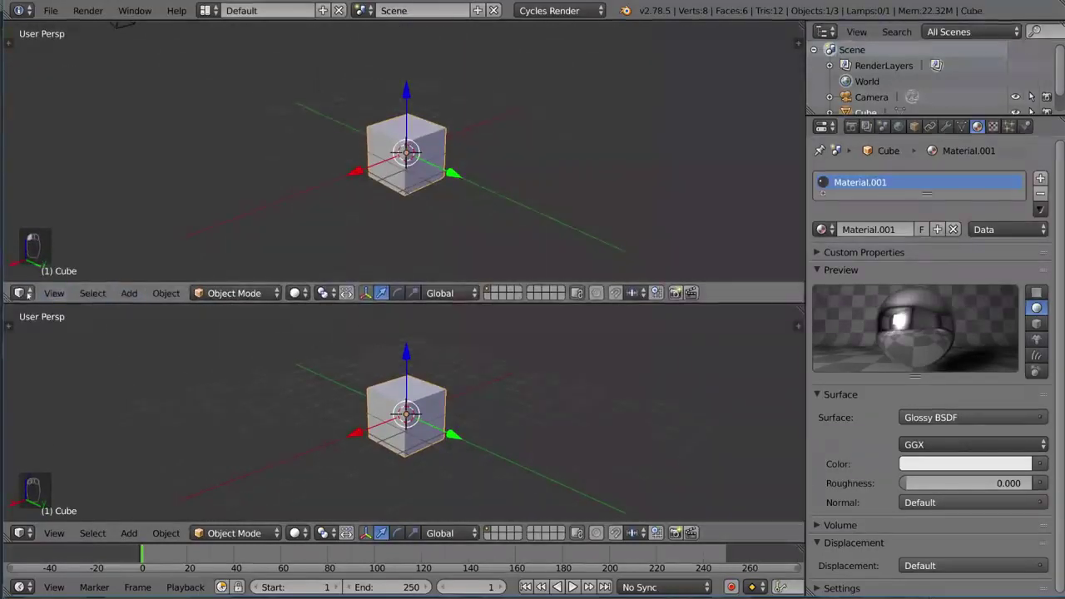
click(25, 293)
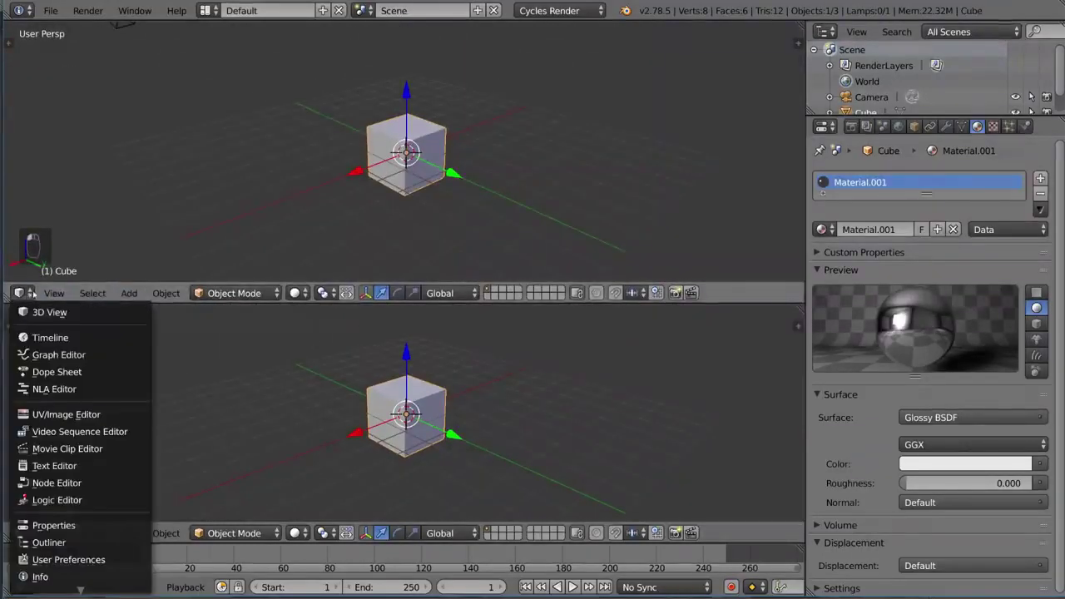
click(56, 483)
scroll(347, 174, up, 2)
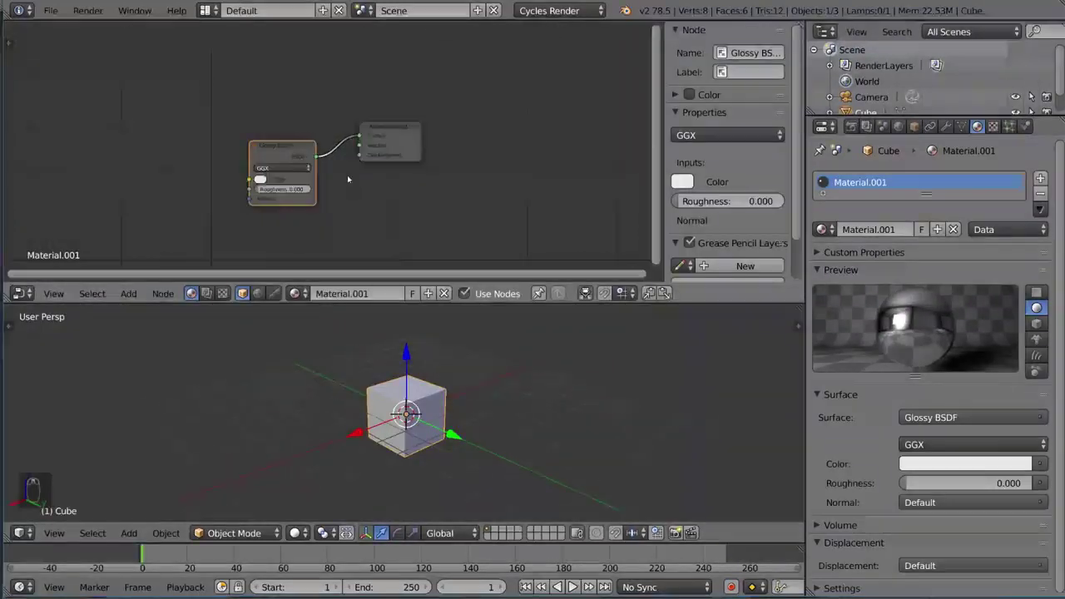
scroll(347, 174, up, 1)
scroll(354, 167, up, 1)
click(449, 136)
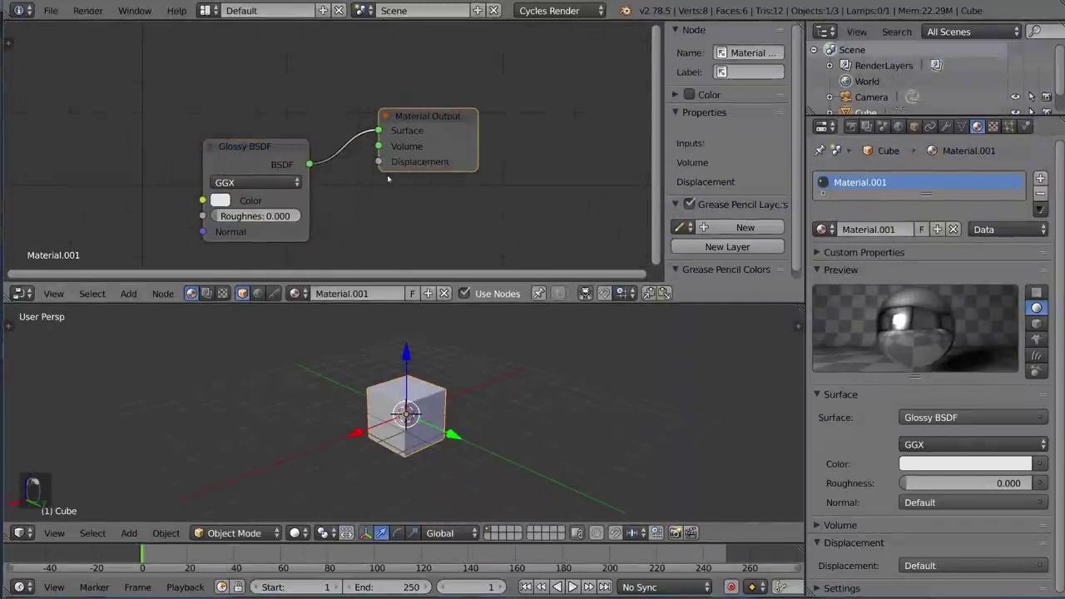
click(208, 294)
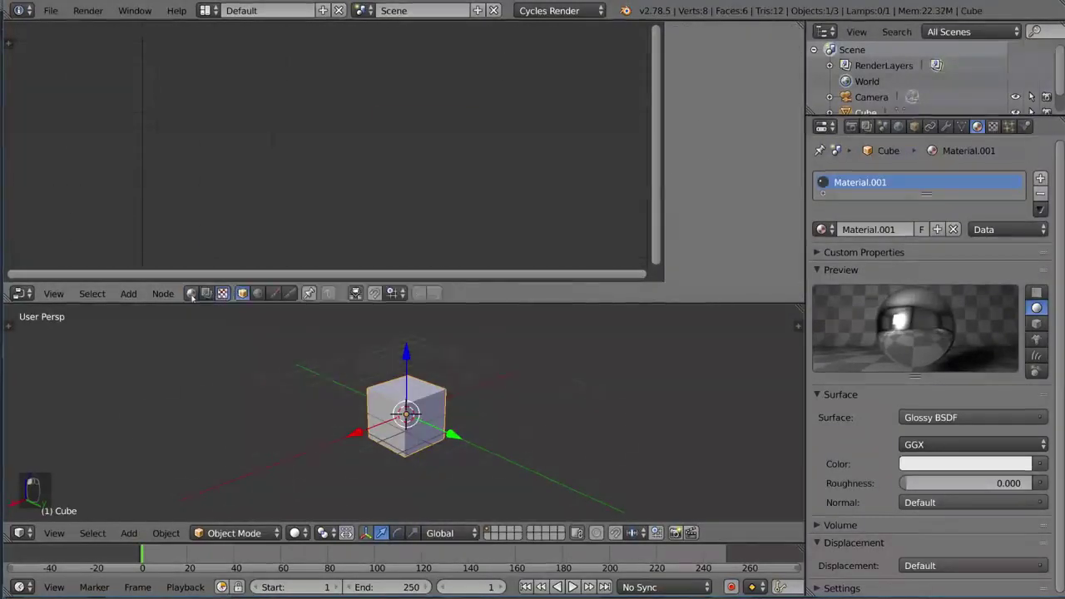
- Return to the cube's material nodes and reposition the Glossy BSDF and Material Output nodes
click(195, 293)
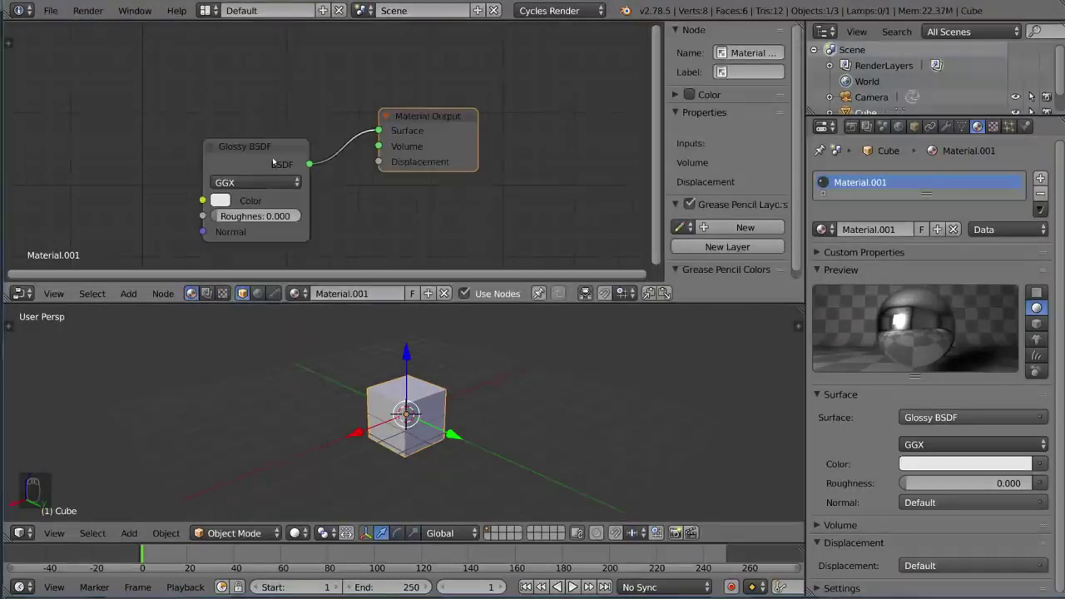
right_drag(273, 163, 248, 117)
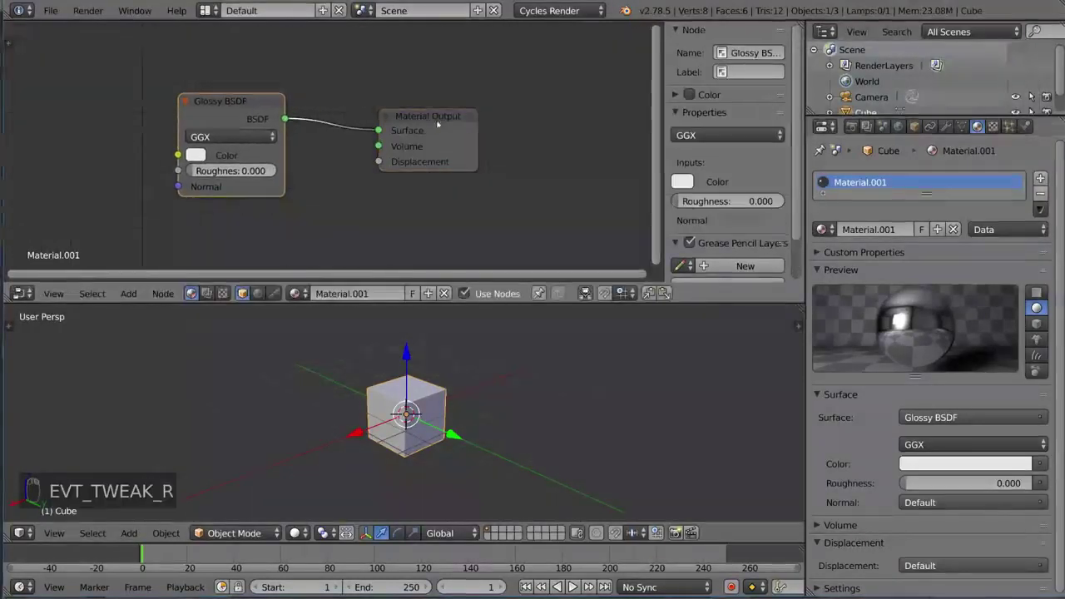
right_drag(381, 140, 400, 133)
mouse_move(425, 157)
middle_down()
mouse_move(460, 144)
mouse_move(440, 146)
middle_up()
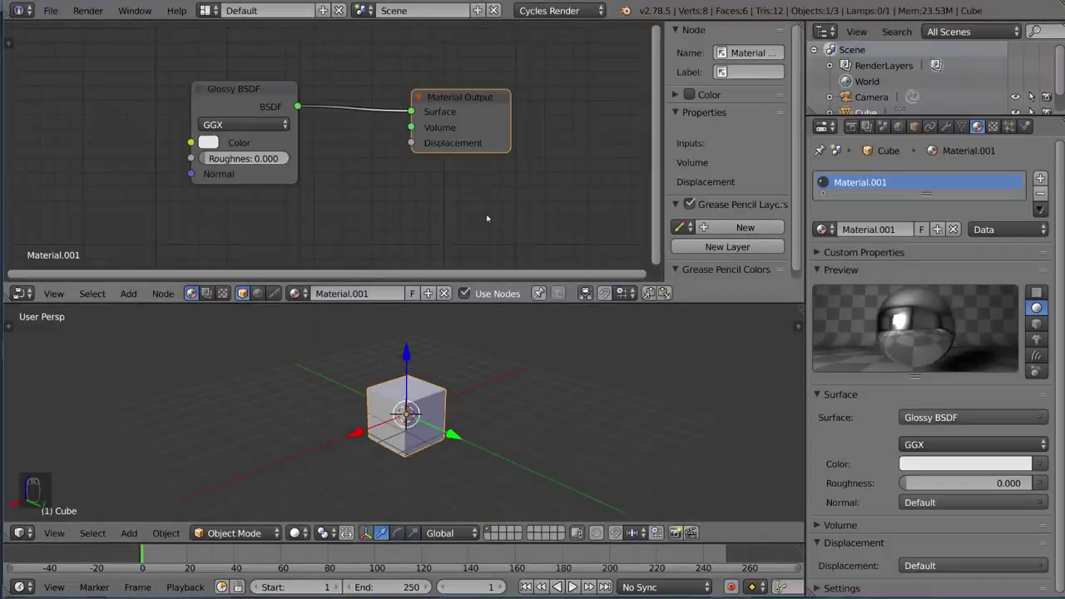
key(g)
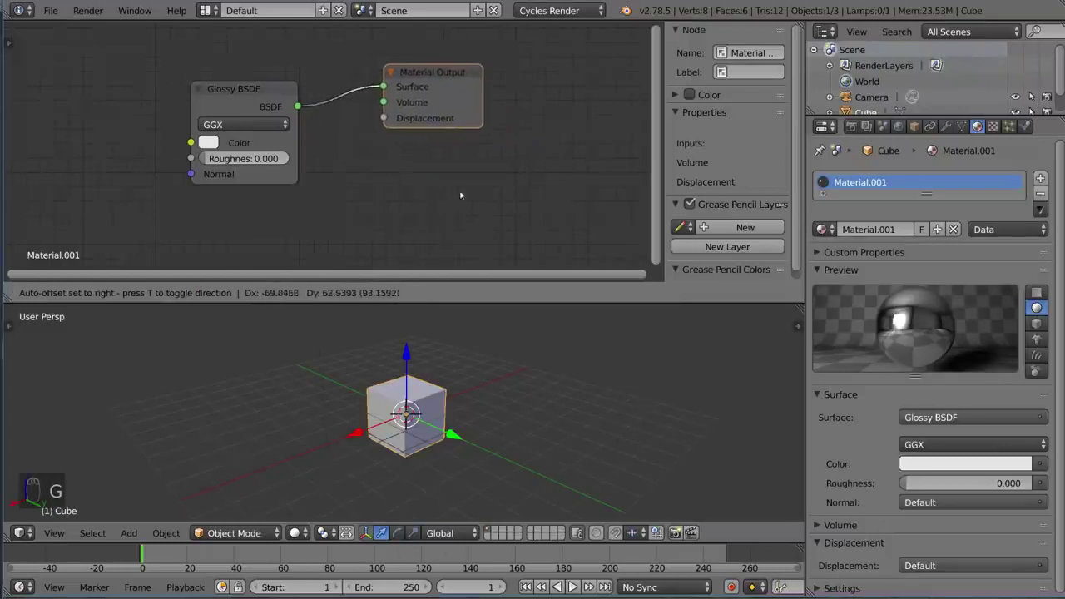
right_click(406, 202)
drag(239, 91, 240, 88)
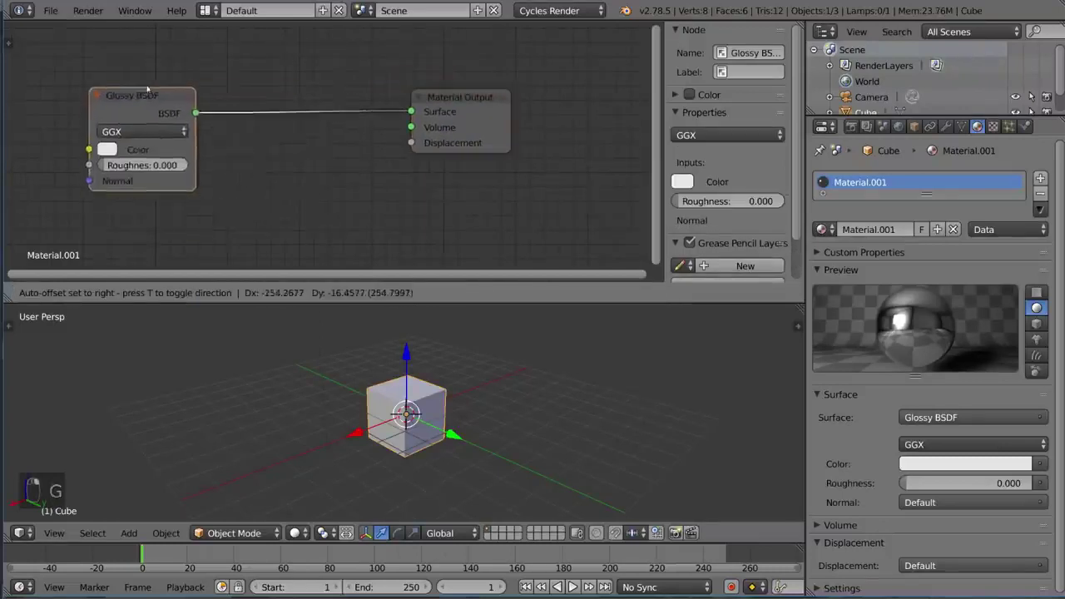
click(458, 133)
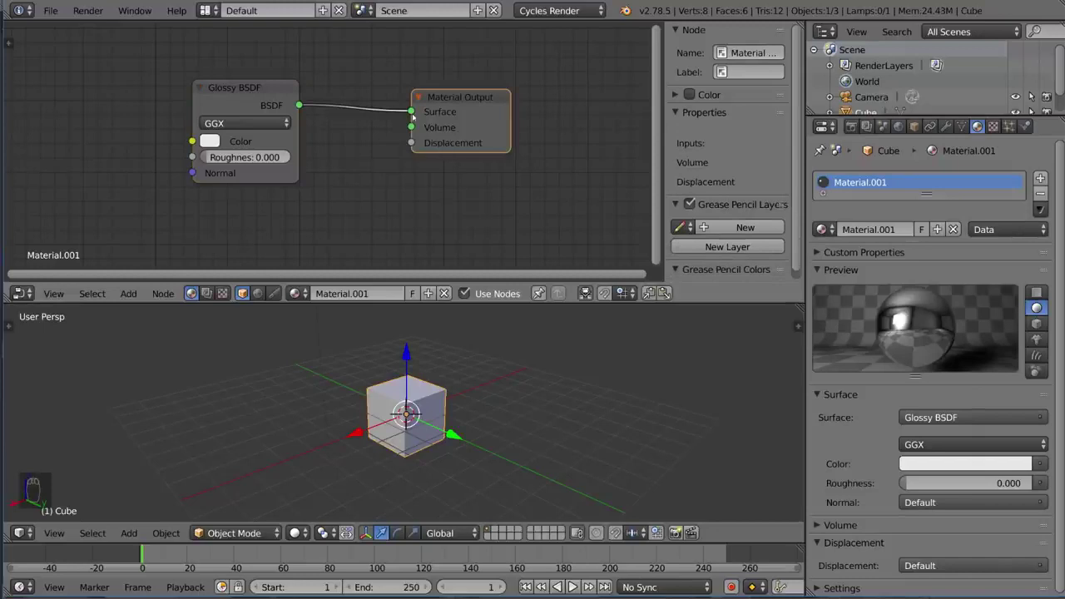
- Detach and reconnect the Glossy BSDF surface link, then recentre the node view
drag(411, 112, 411, 112)
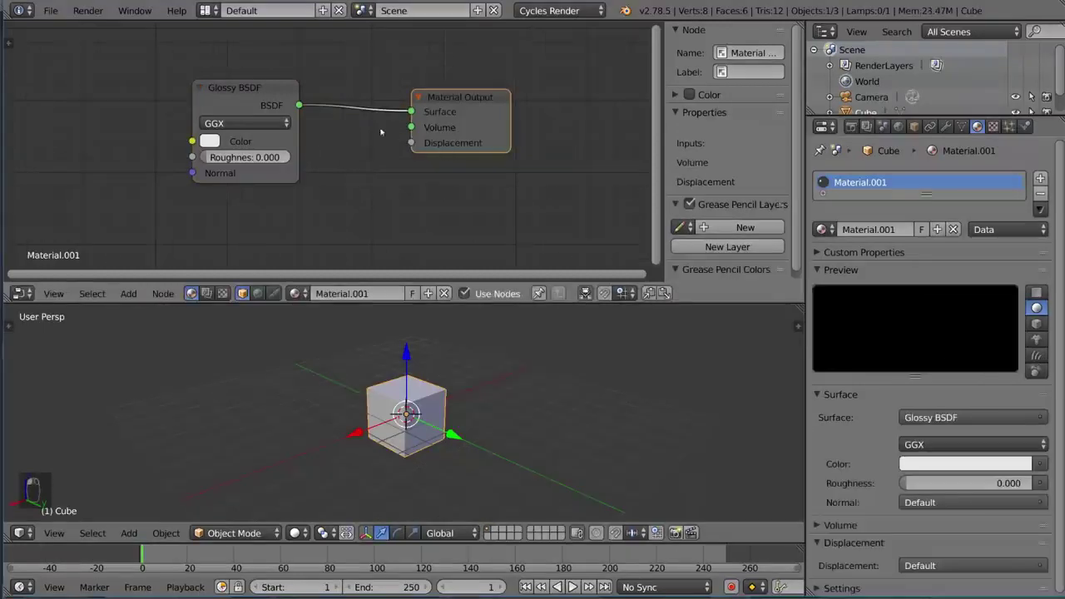
mouse_move(381, 132)
middle_down()
mouse_move(379, 169)
mouse_move(398, 159)
middle_up()
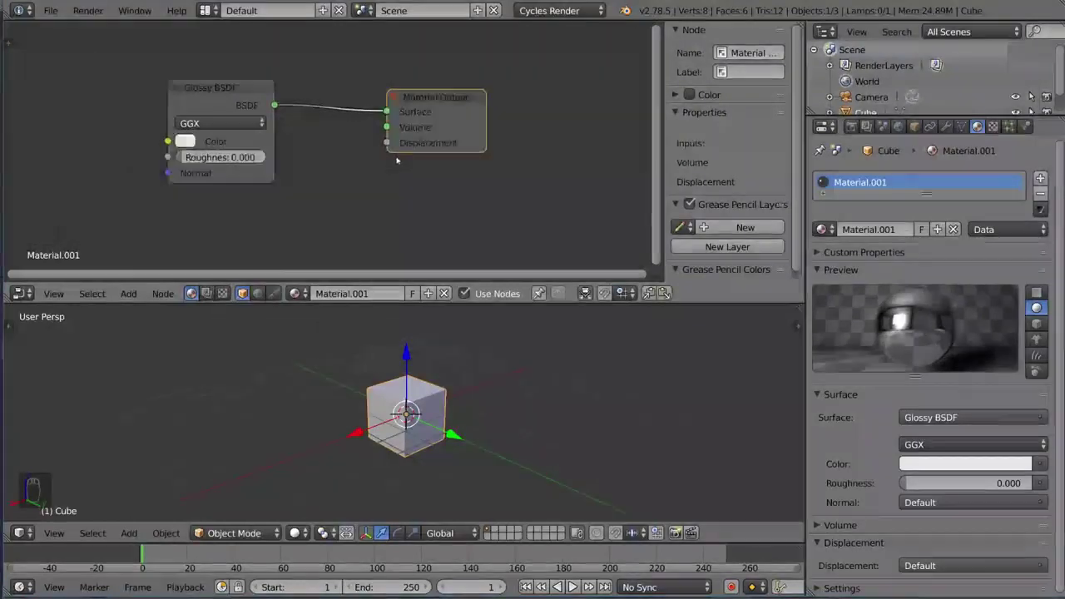
scroll(396, 157, down, 3)
scroll(395, 156, up, 3)
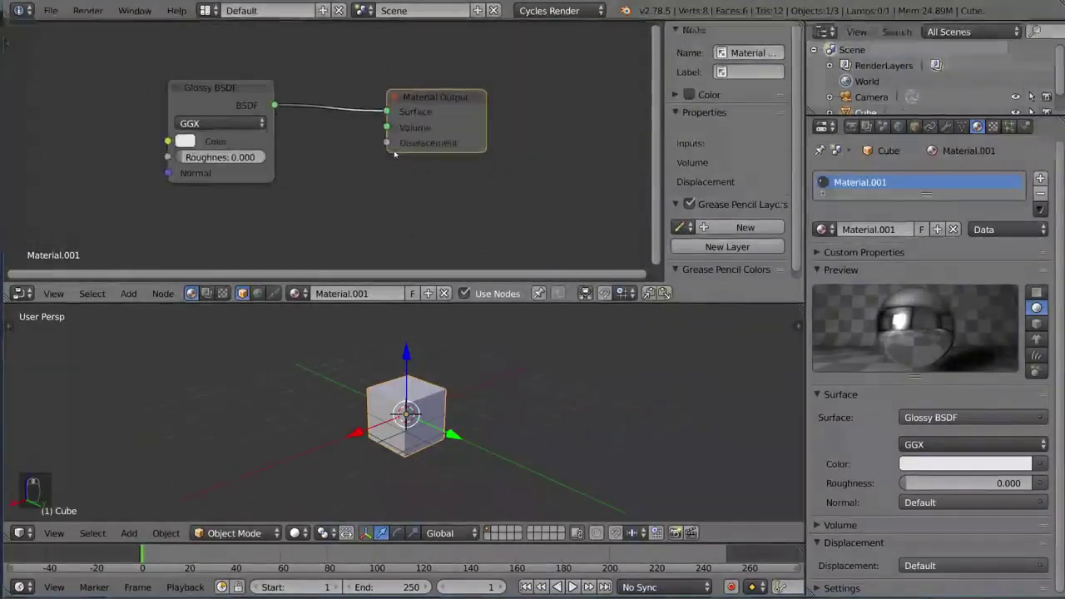
scroll(396, 154, down, 2)
middle_drag(396, 159, 416, 117)
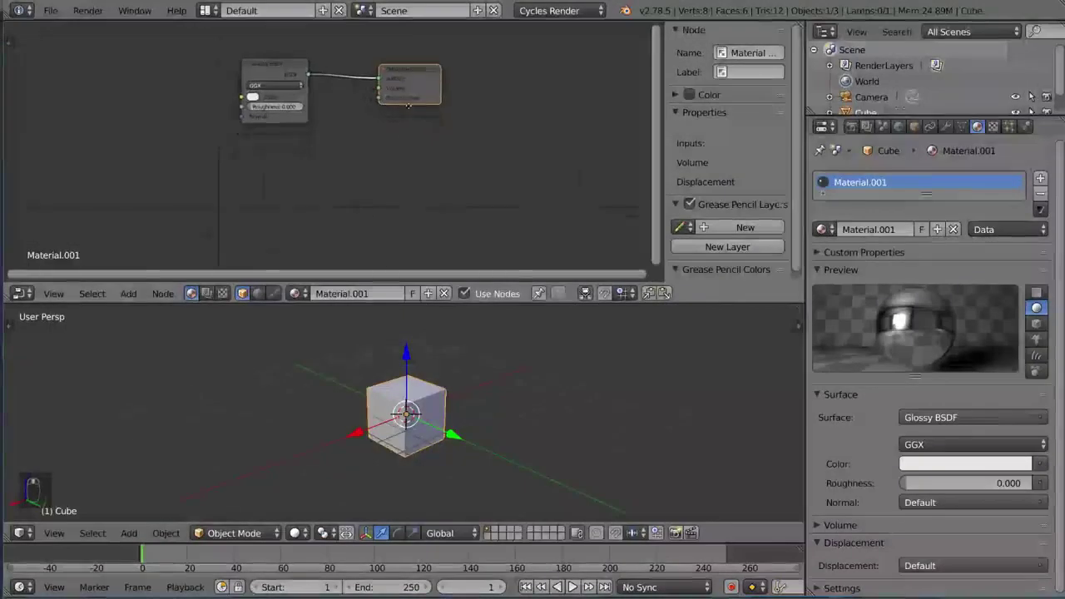
- Add Diffuse BSDF, Glossy BSDF, Ambient Occlusion and Emission shader nodes below the first Glossy
key(shift+a)
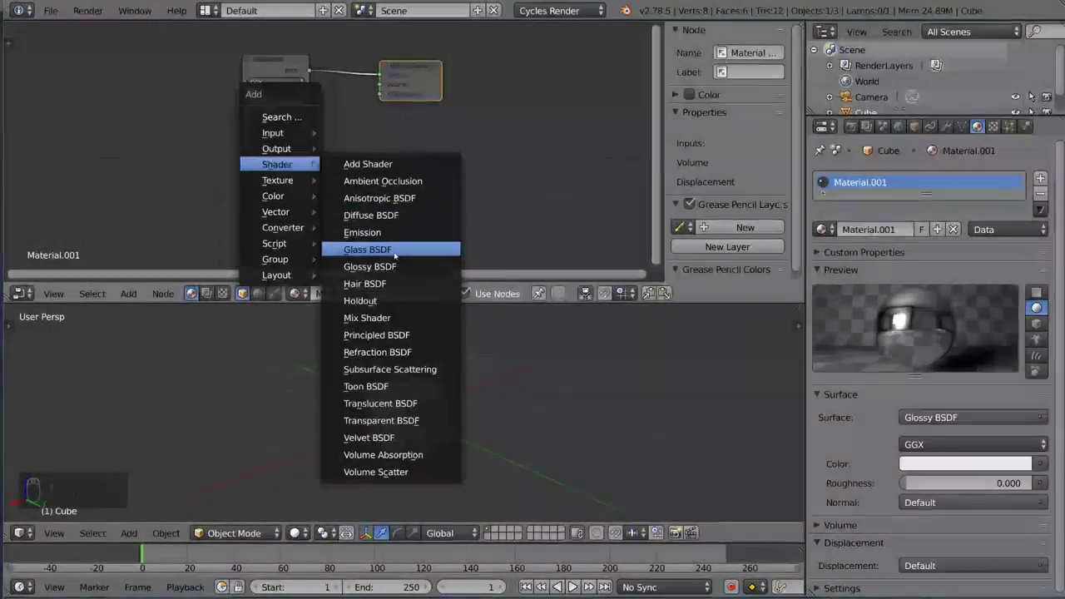
click(386, 218)
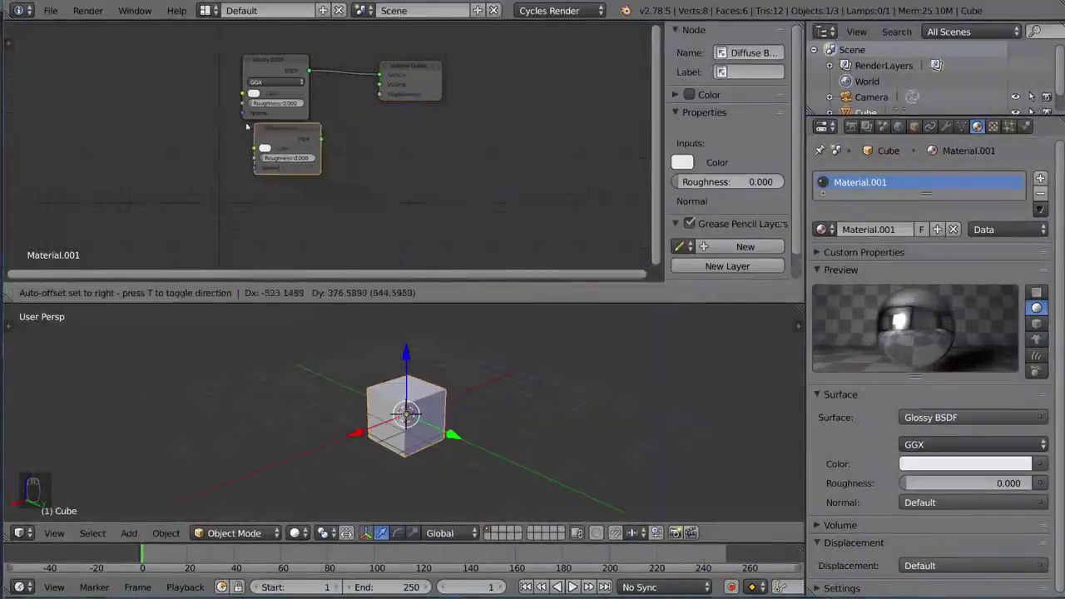
click(266, 158)
key(shift+a)
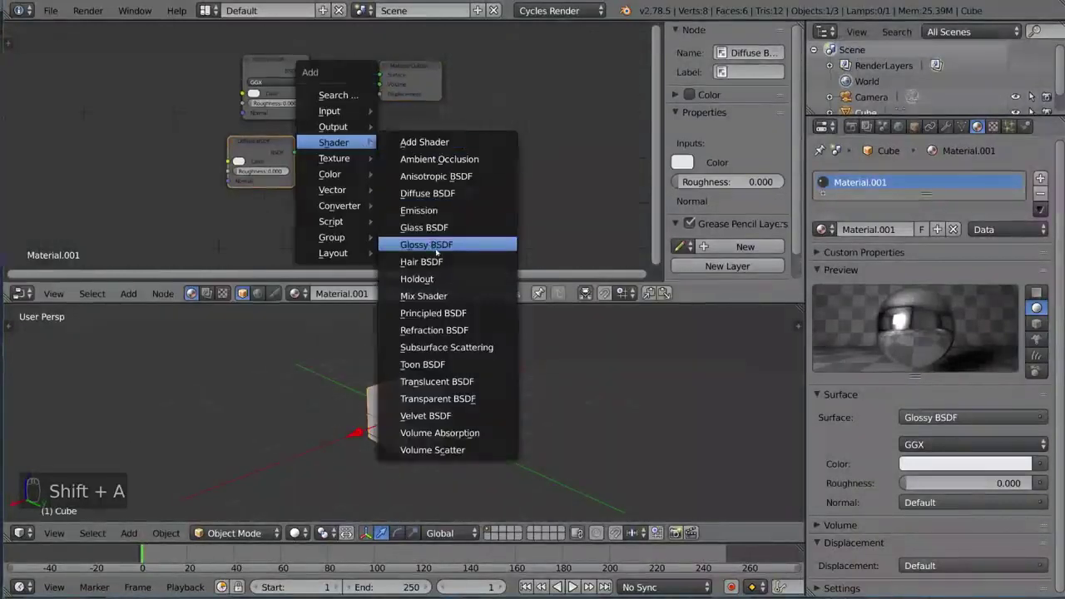
click(427, 245)
click(272, 211)
key(shift+a)
mouse_move(349, 152)
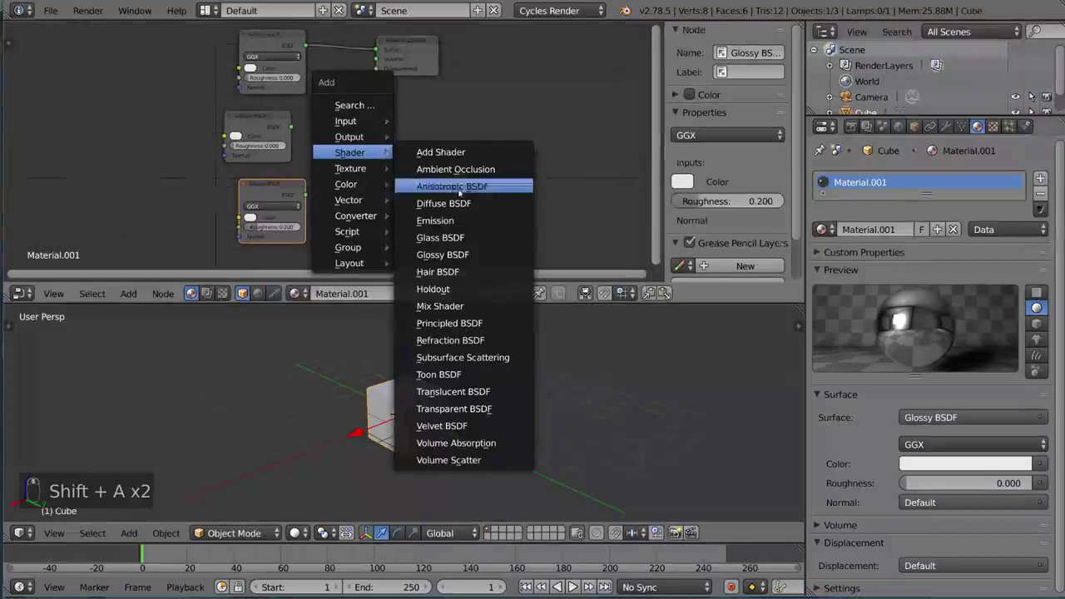
click(460, 170)
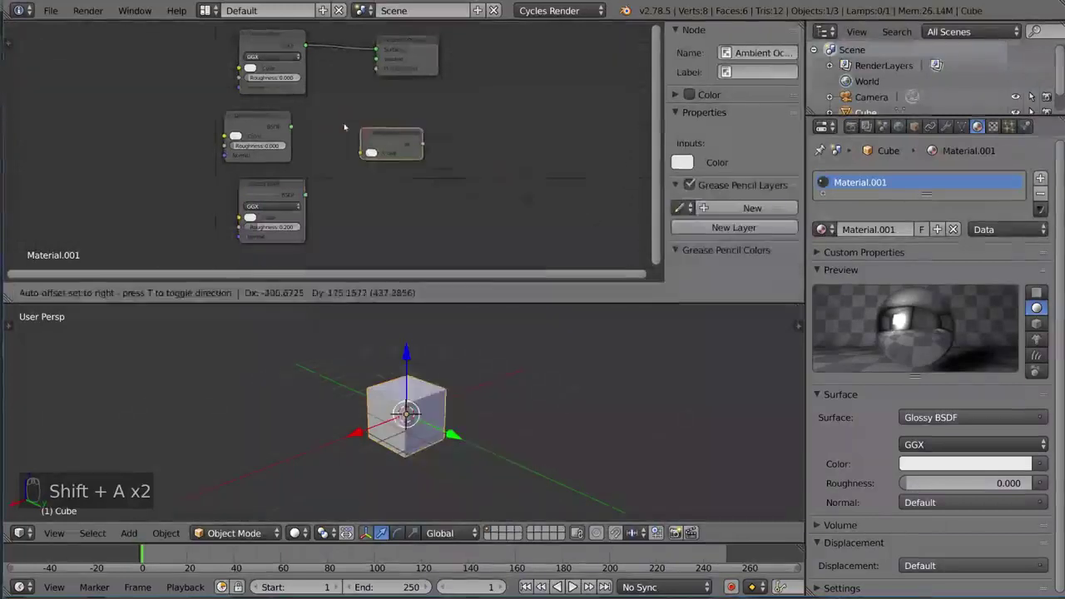
click(350, 125)
key(shift+a)
click(427, 189)
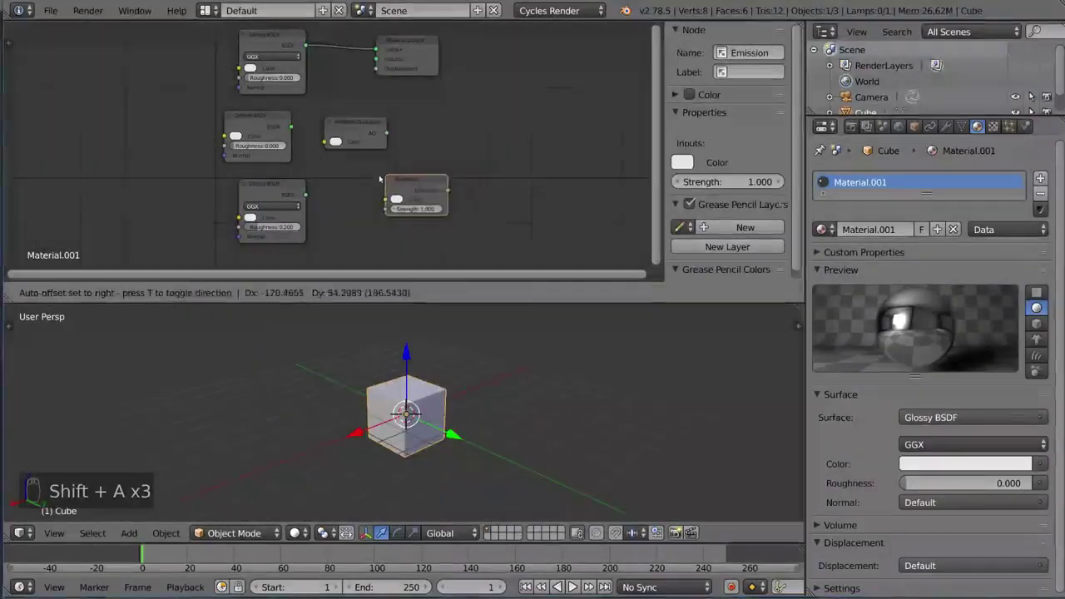
- Place Ambient Occlusion below Emission and keep the Glossy BSDF, not the Diffuse, on Surface
scroll(509, 98, down, 2)
key(g)
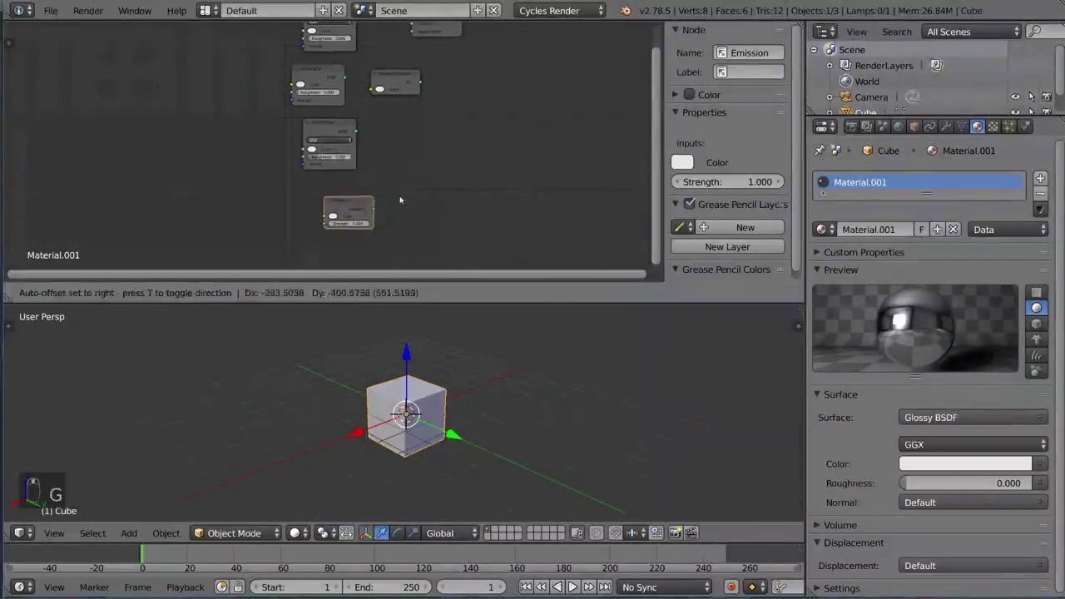
click(407, 174)
click(393, 85)
key(g)
click(326, 261)
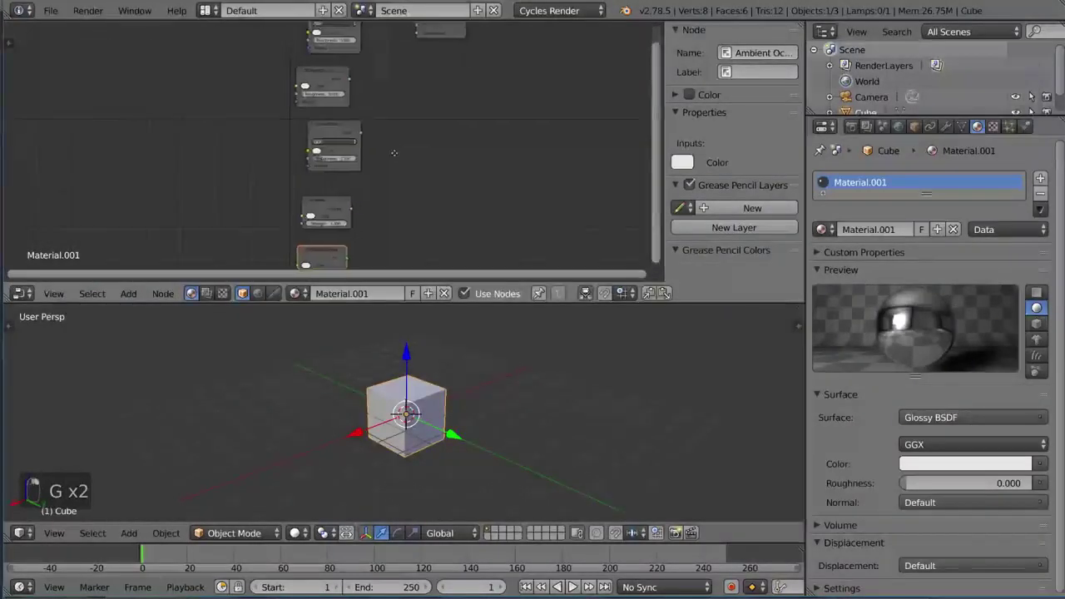
scroll(408, 169, up, 1)
scroll(388, 147, up, 2)
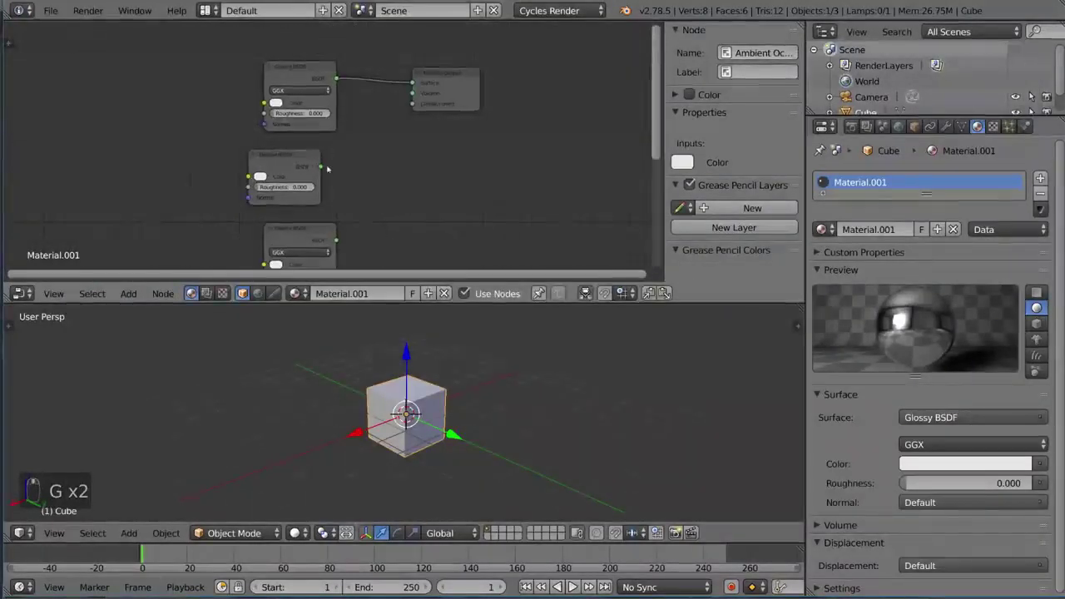
drag(320, 167, 413, 83)
drag(337, 78, 413, 82)
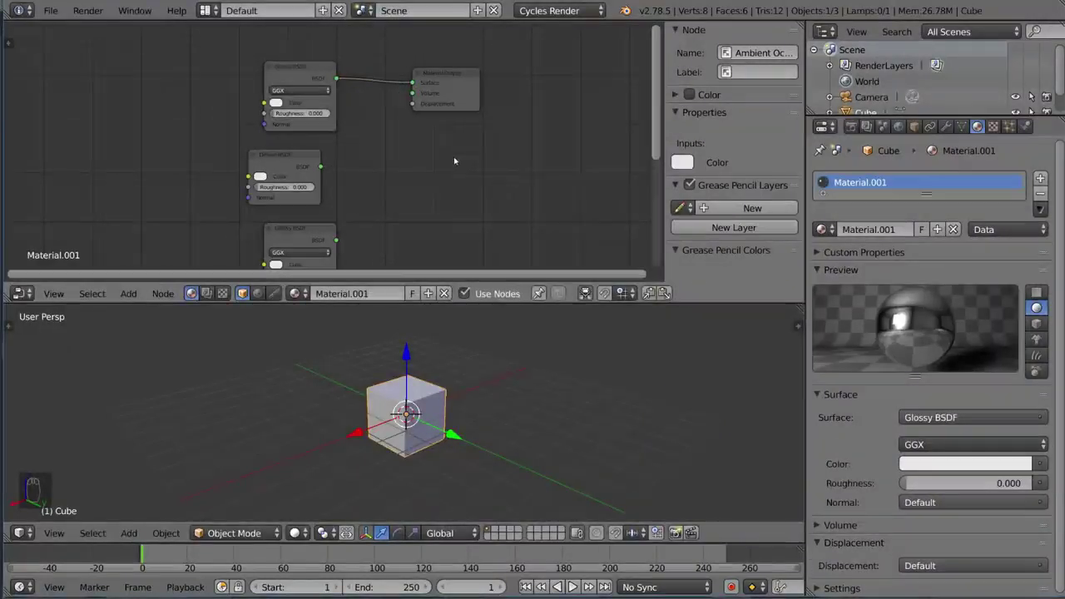
- Add an Add Shader and a Mix Shader node and move both to the left
key(shift+a)
click(496, 157)
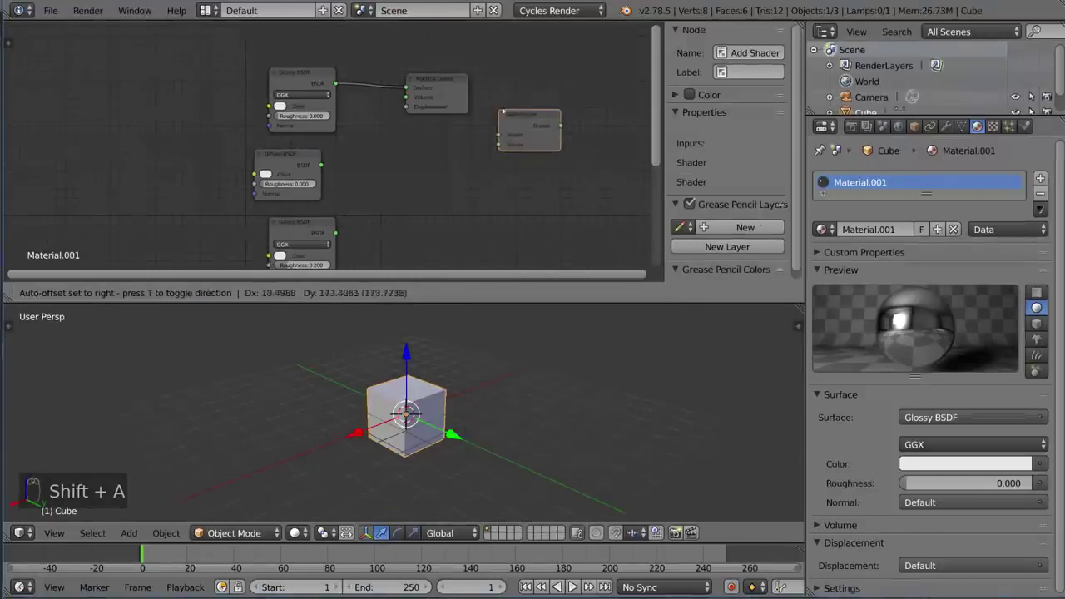
click(533, 125)
key(shift+a)
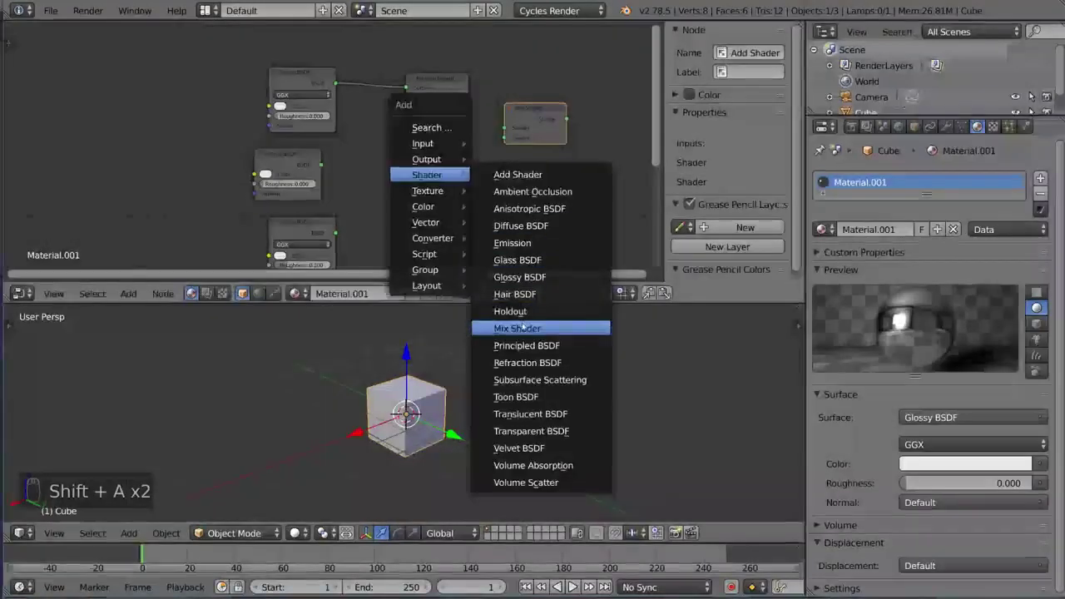
click(517, 328)
click(523, 150)
middle_drag(522, 149, 523, 130)
shift+click(523, 113)
key(g)
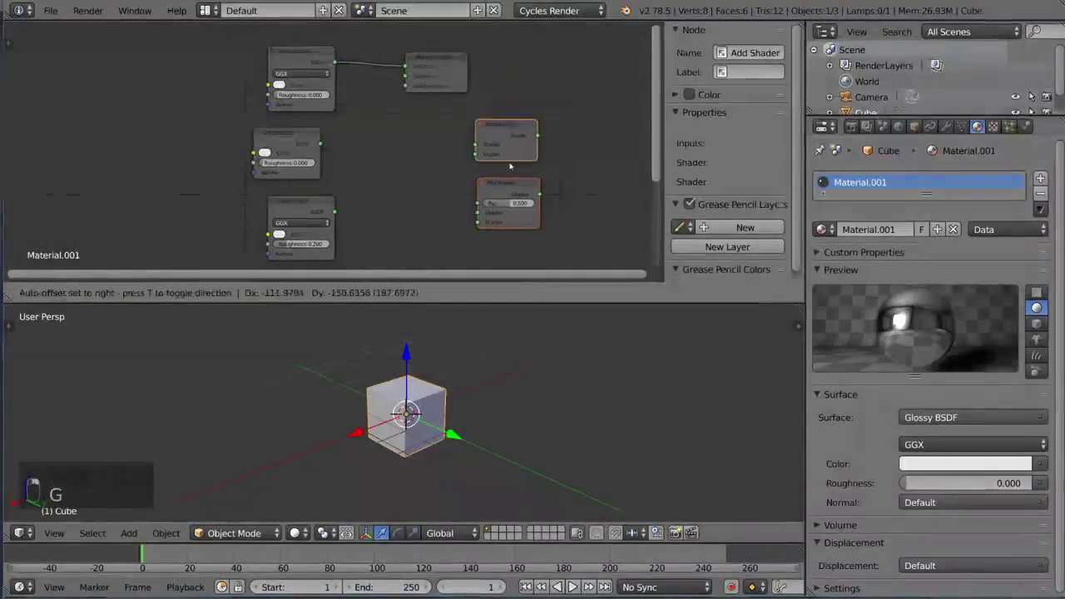
click(445, 150)
scroll(474, 146, up, 2)
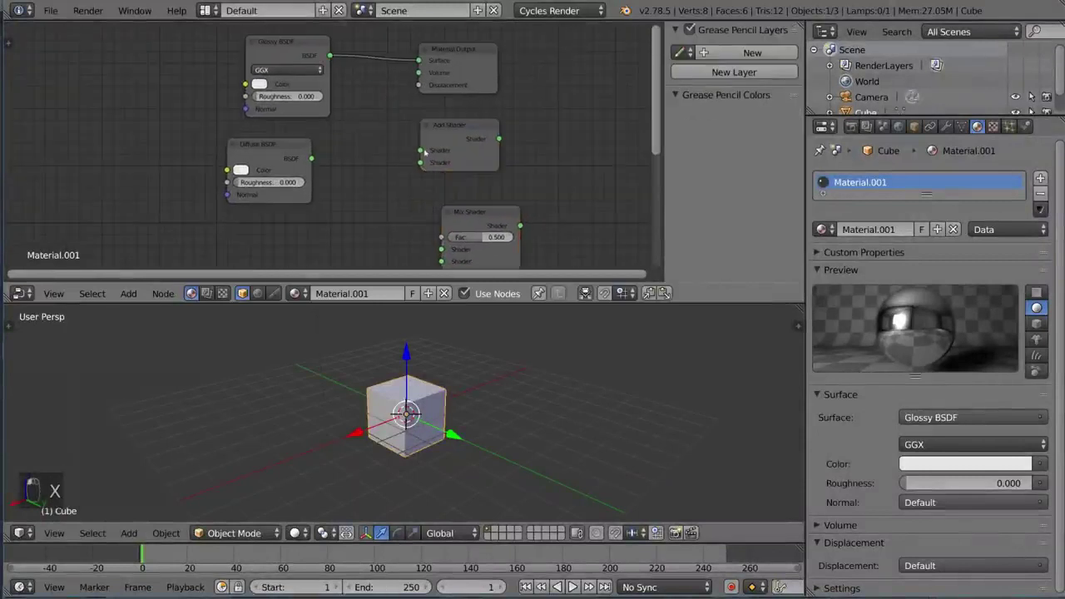
- Wire Glossy and Diffuse BSDF into the Add Shader, feed it to Surface, and tidy positions
drag(330, 56, 420, 150)
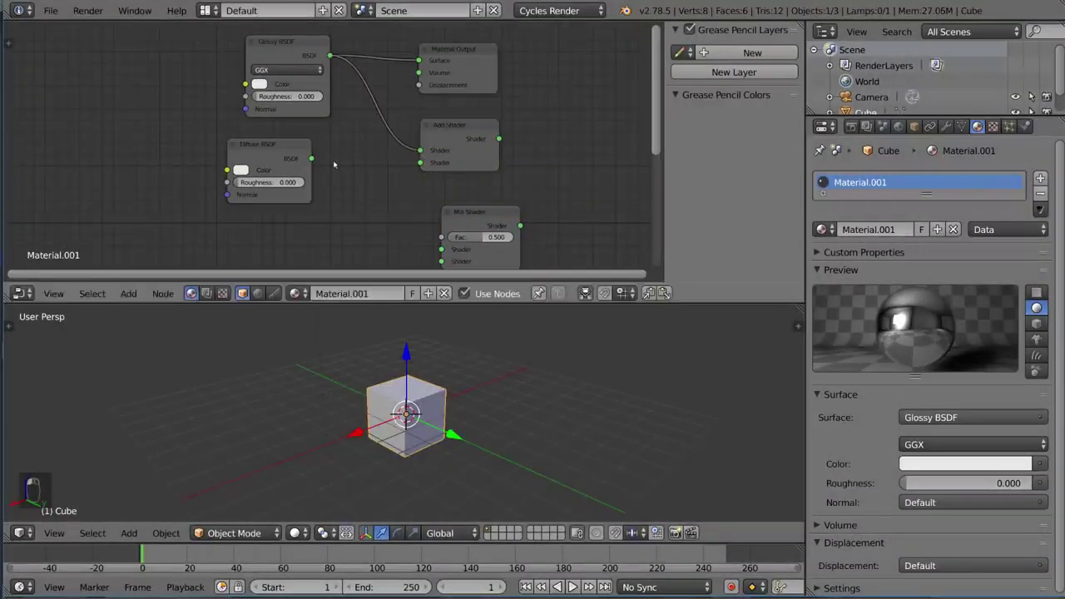
drag(310, 158, 421, 162)
drag(500, 139, 419, 60)
click(462, 133)
key(g)
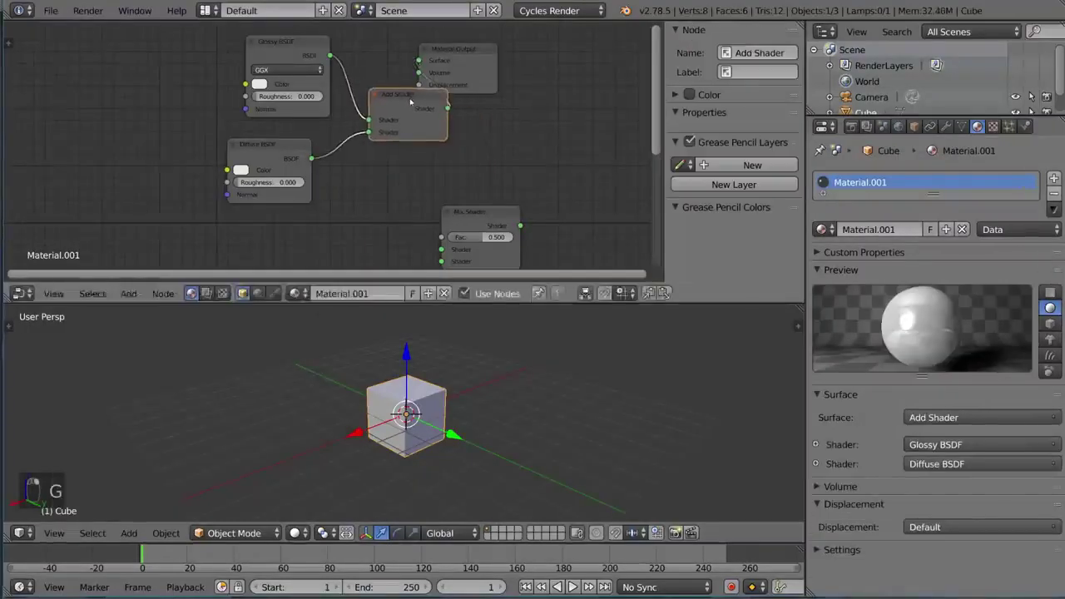
click(410, 101)
click(458, 62)
key(g)
click(524, 70)
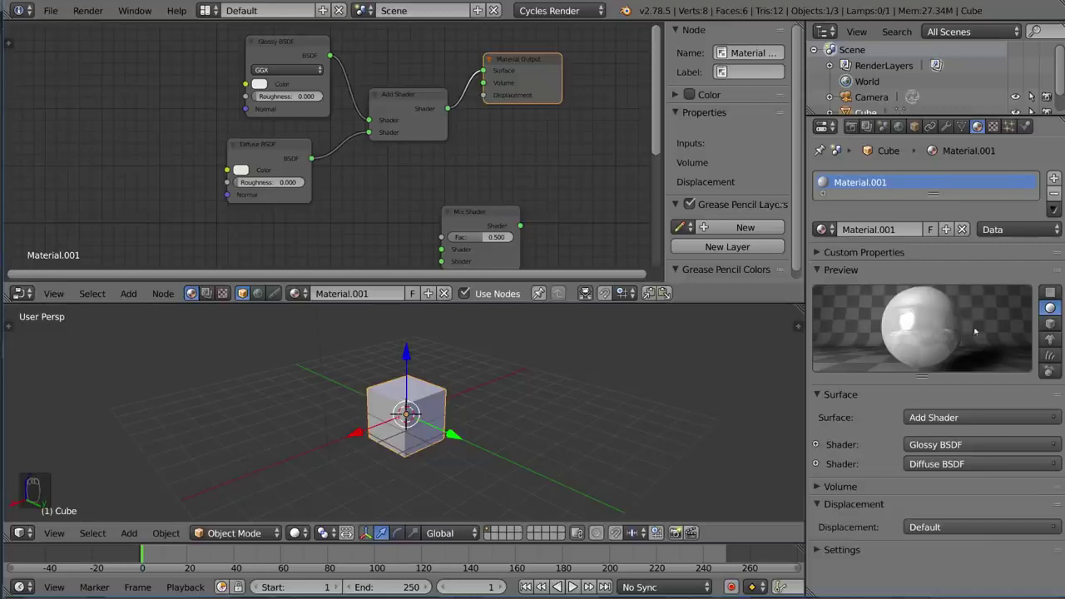
- Reposition the Mix Shader, then place Emission with Ambient Occlusion just below it
scroll(430, 182, down, 1)
click(430, 181)
key(g)
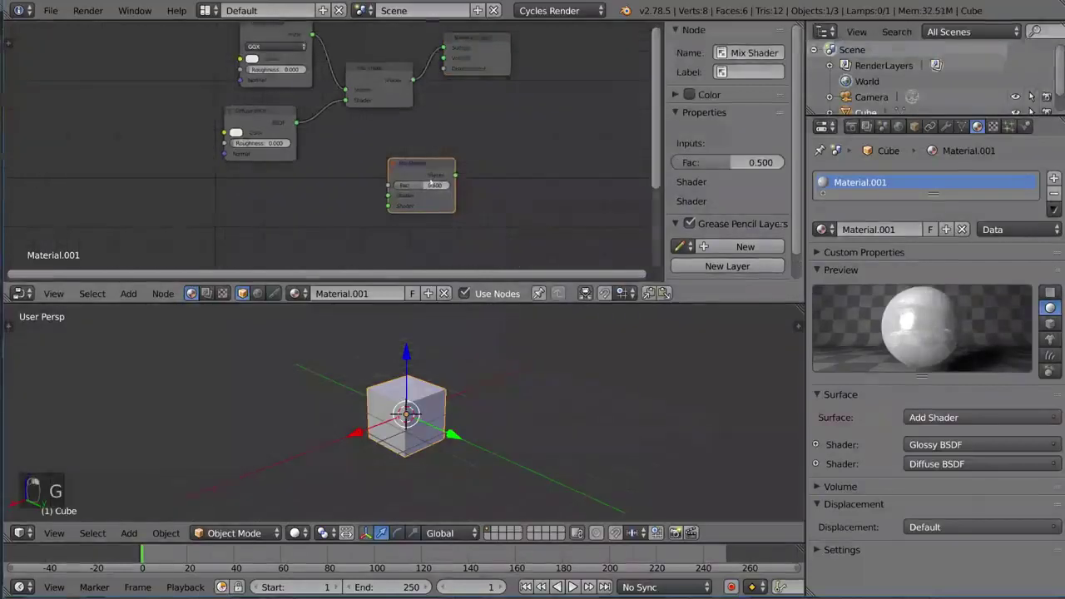
click(344, 143)
key(g)
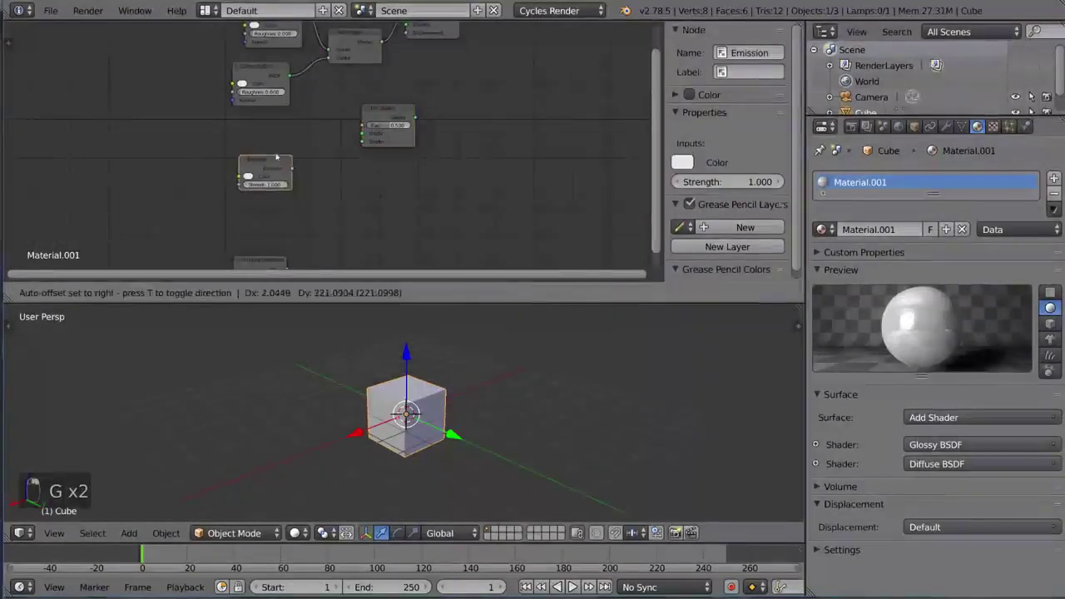
click(267, 235)
click(271, 260)
key(g)
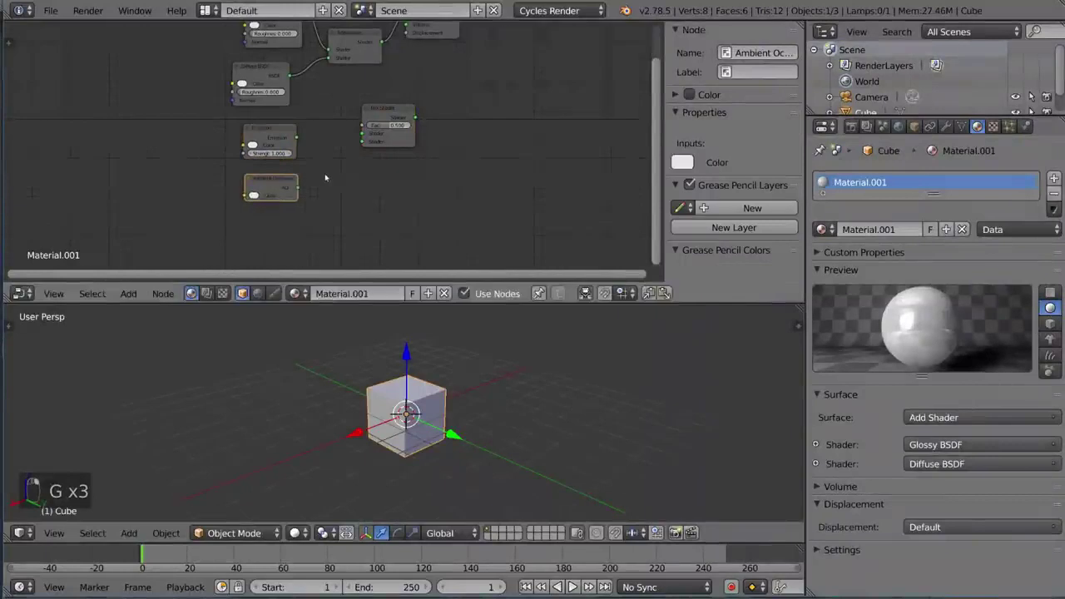
click(299, 205)
scroll(447, 119, up, 1)
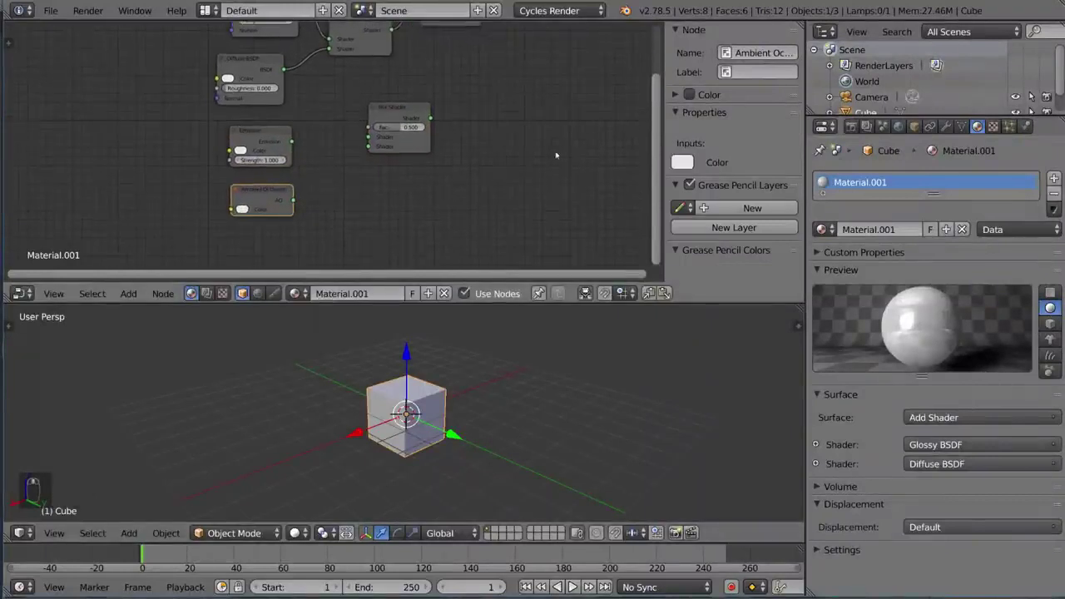
- Insert the Mix Shader between Add Shader and output, with Emission in its second input
click(428, 125)
key(g)
click(516, 104)
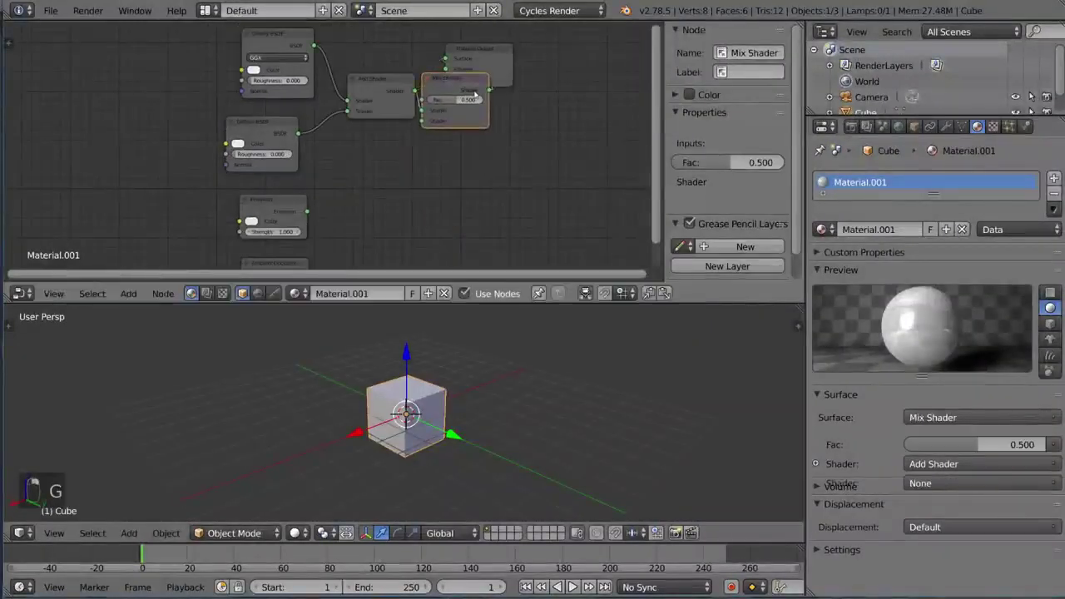
middle_drag(574, 171, 499, 154)
scroll(456, 150, down, 1)
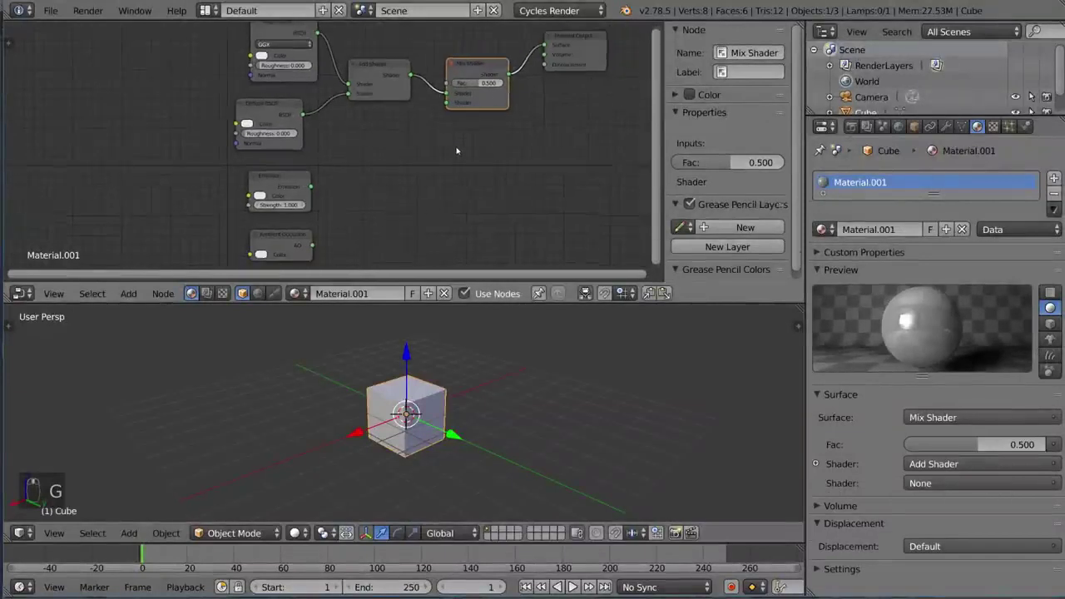
drag(315, 189, 445, 103)
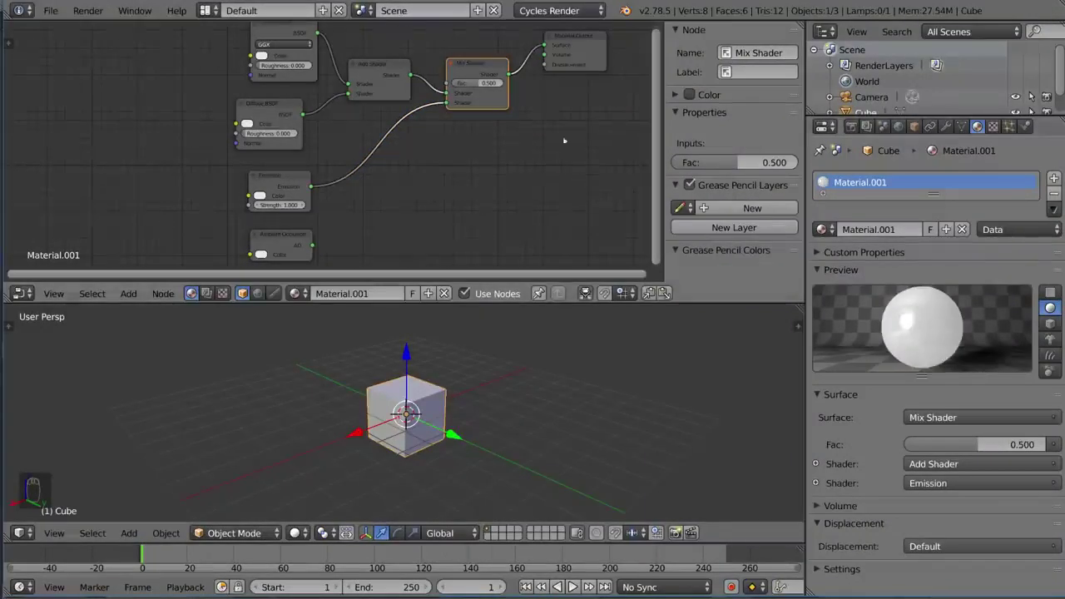
click(491, 83)
text(1)
key(Return)
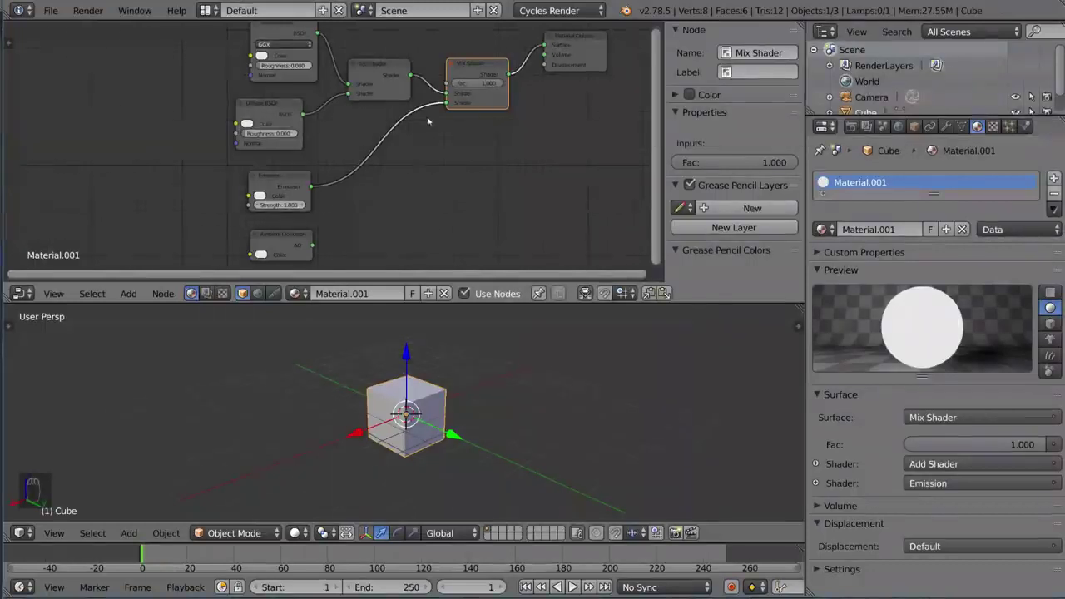
click(490, 84)
text(0)
key(Return)
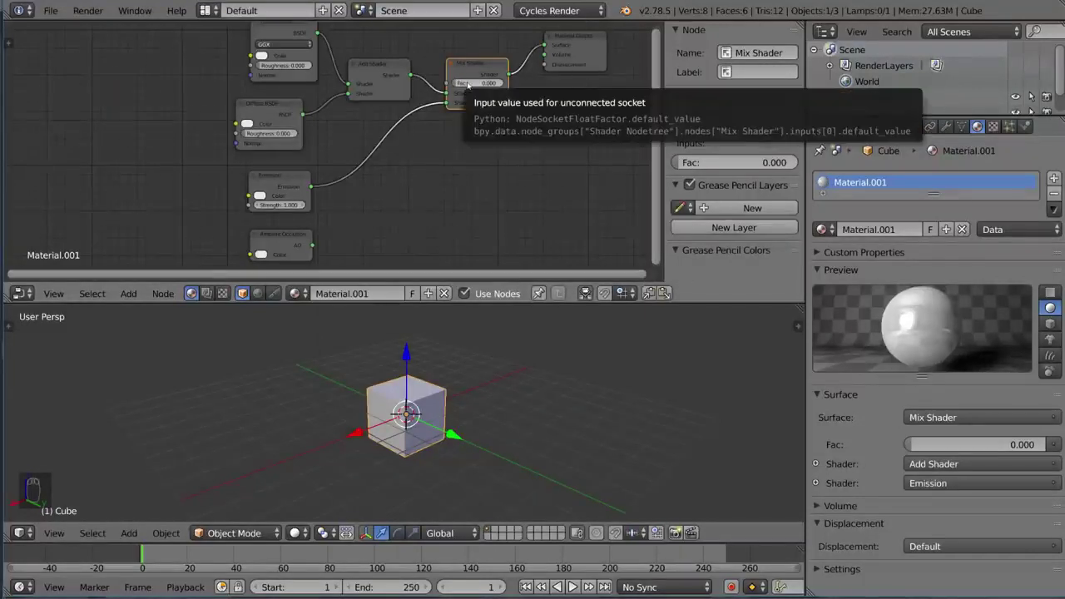
click(468, 86)
text(0.5)
key(Return)
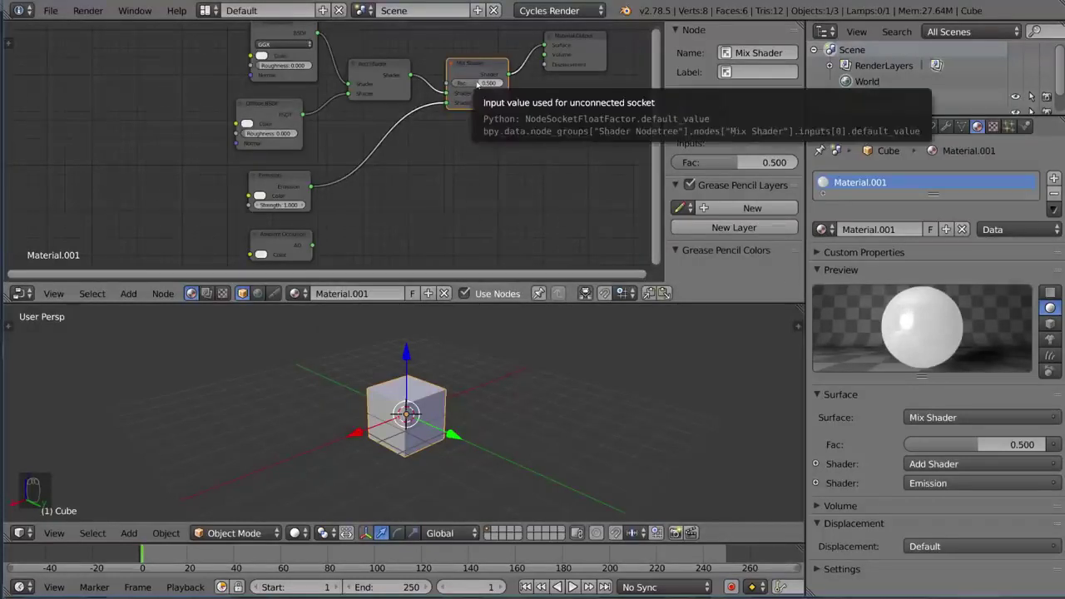
- Duplicate the Mix Shader onto the output link and feed Ambient Occlusion into its second input
key(shift+d)
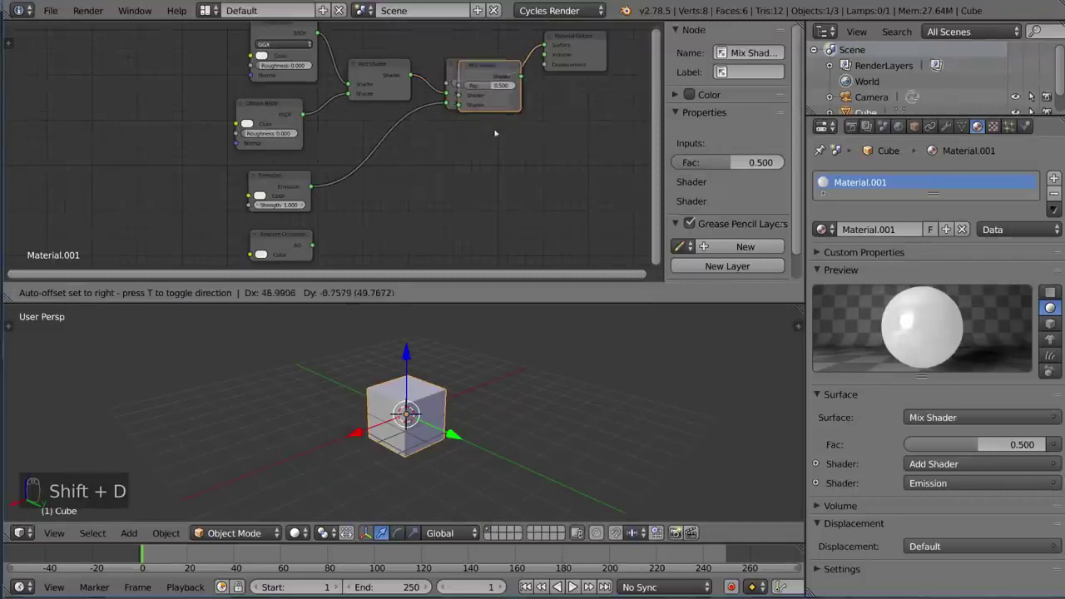
click(530, 127)
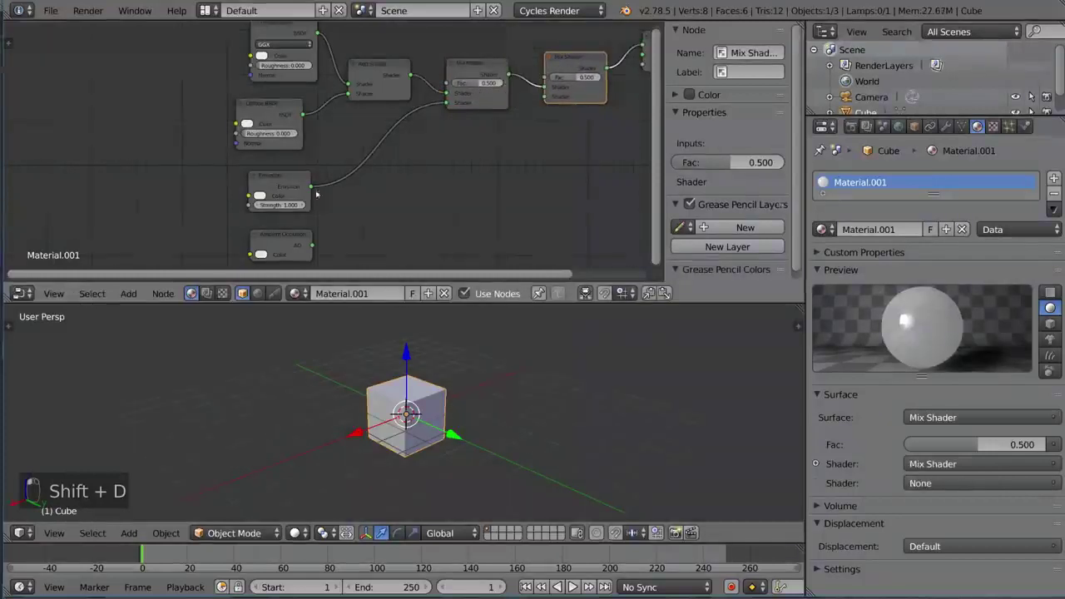
drag(312, 245, 546, 97)
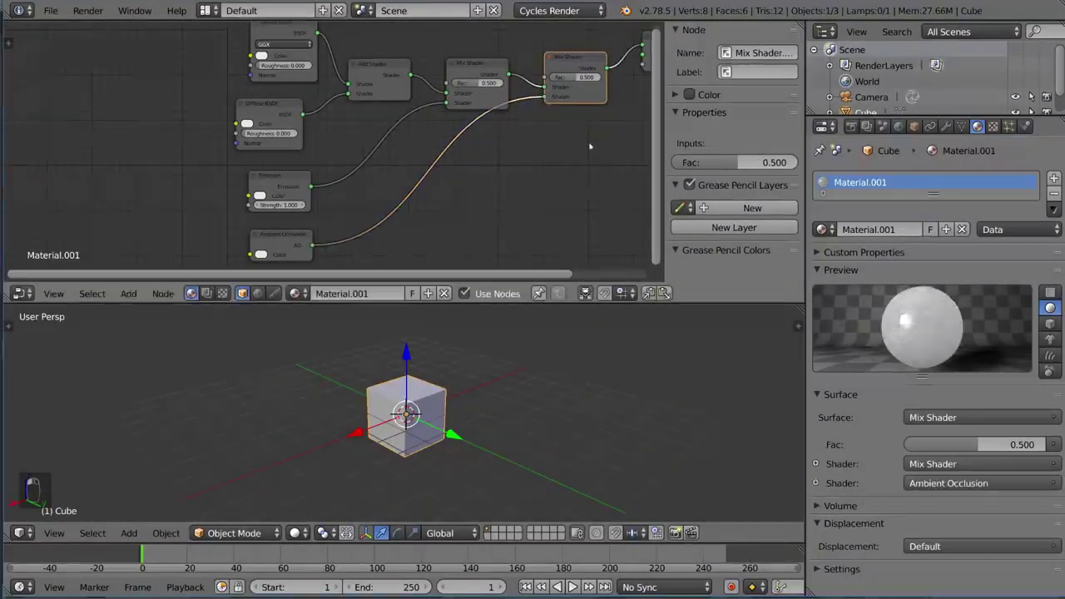
middle_drag(570, 148, 547, 153)
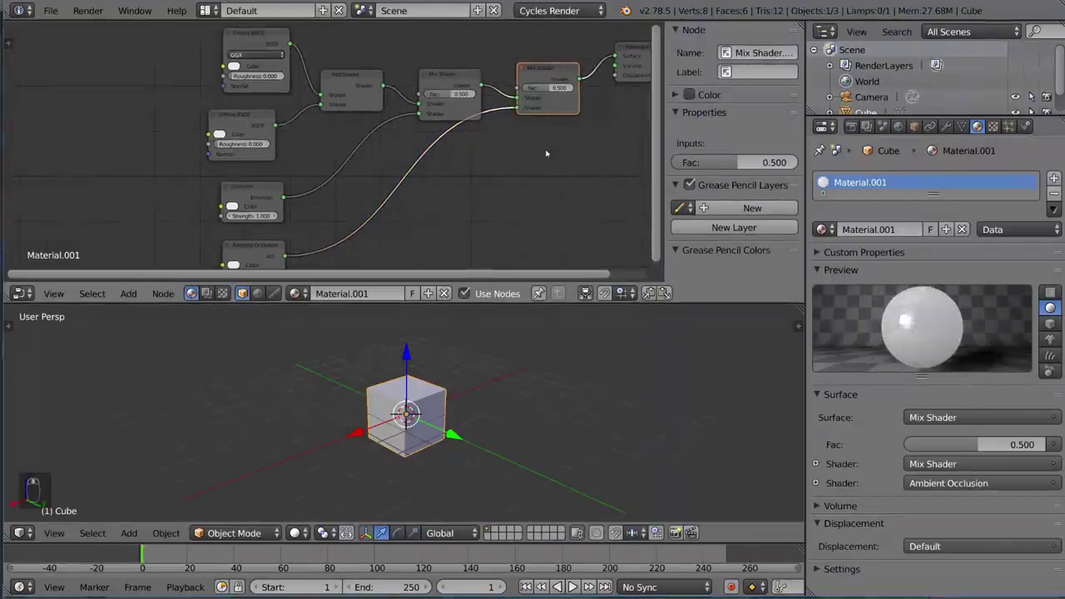
scroll(260, 225, down, 2)
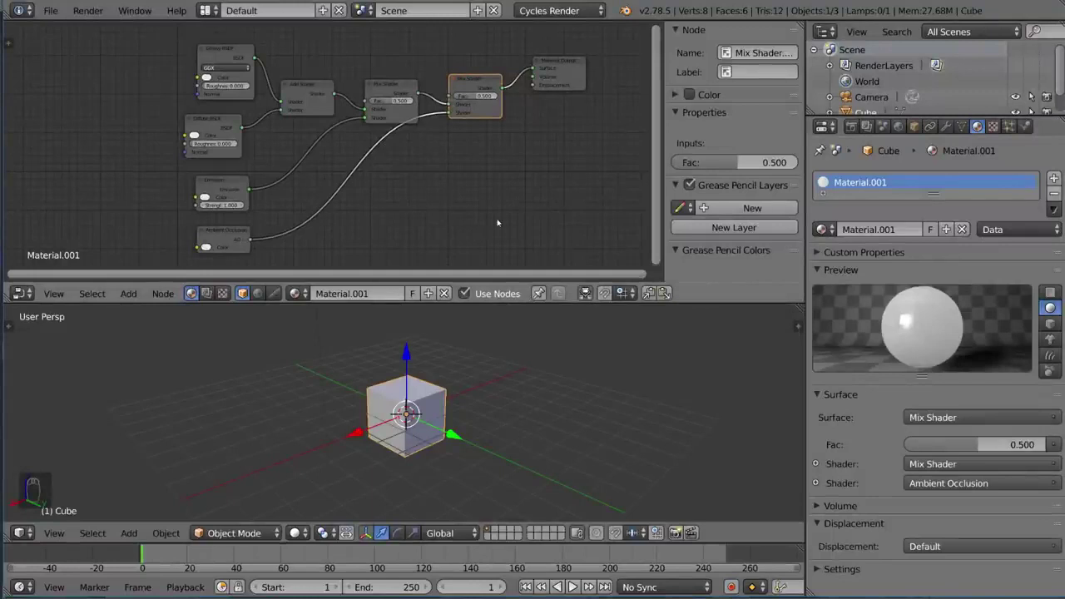
mouse_move(407, 117)
middle_down()
mouse_move(450, 174)
mouse_move(464, 158)
middle_up()
scroll(409, 141, up, 2)
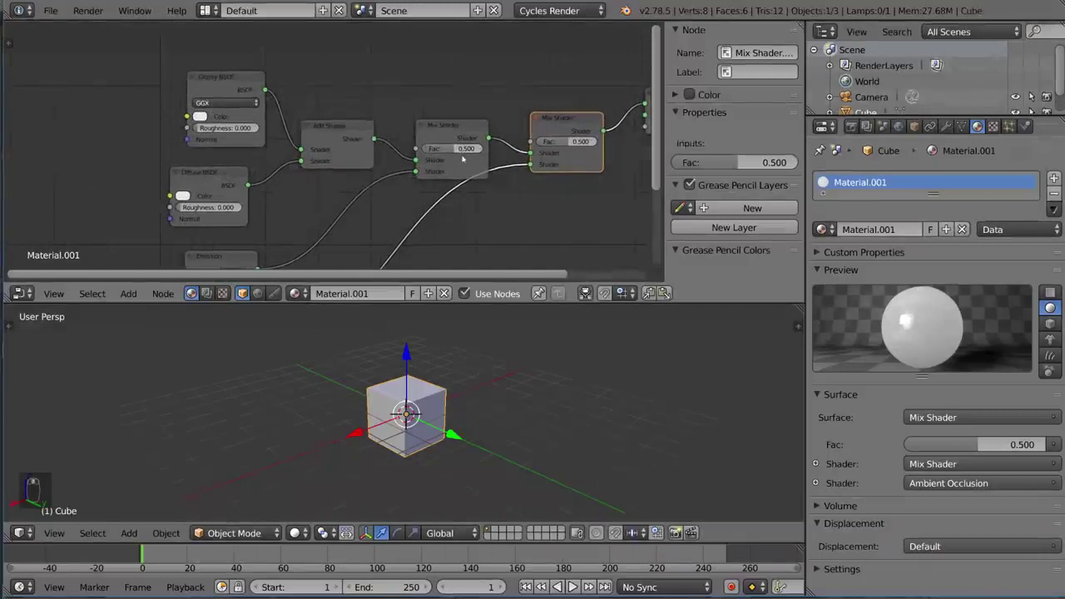
- Add a Fresnel node above the first Mix Shader and connect it to its Fac
key(shift+a)
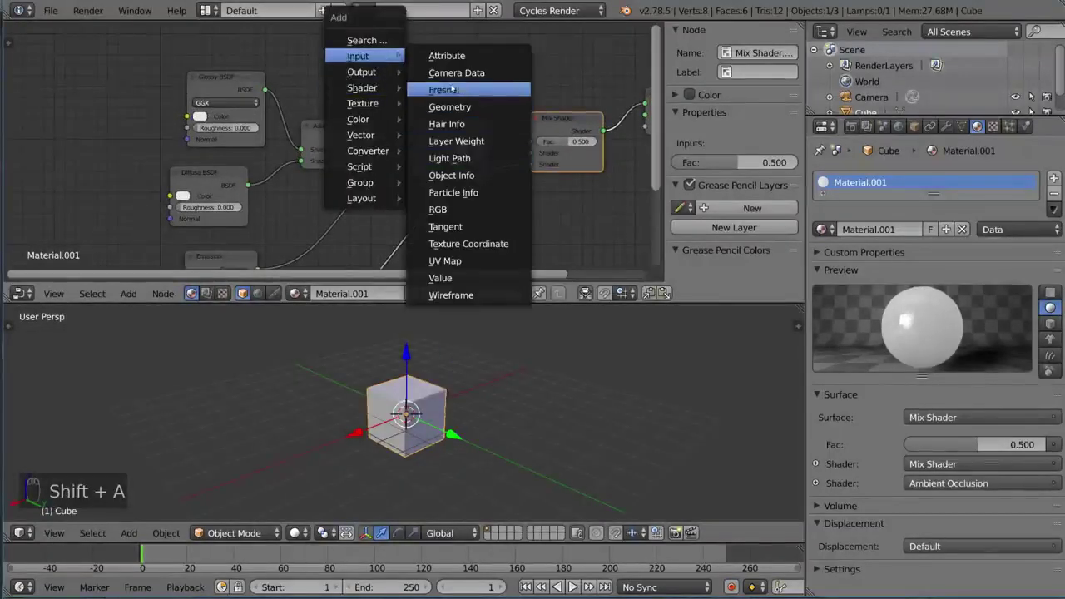
click(444, 89)
click(323, 66)
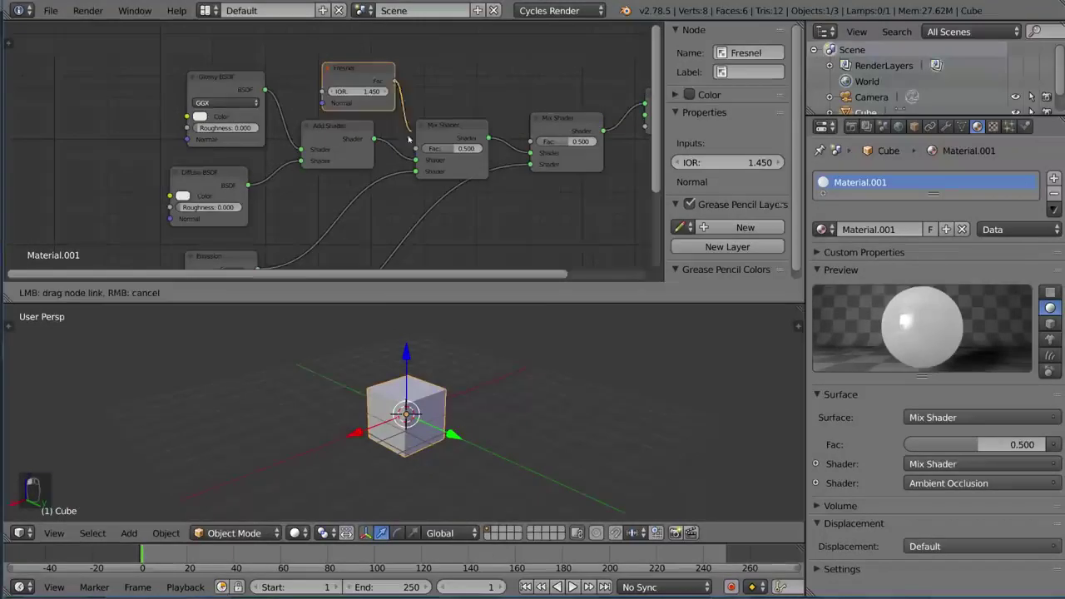
drag(395, 81, 416, 149)
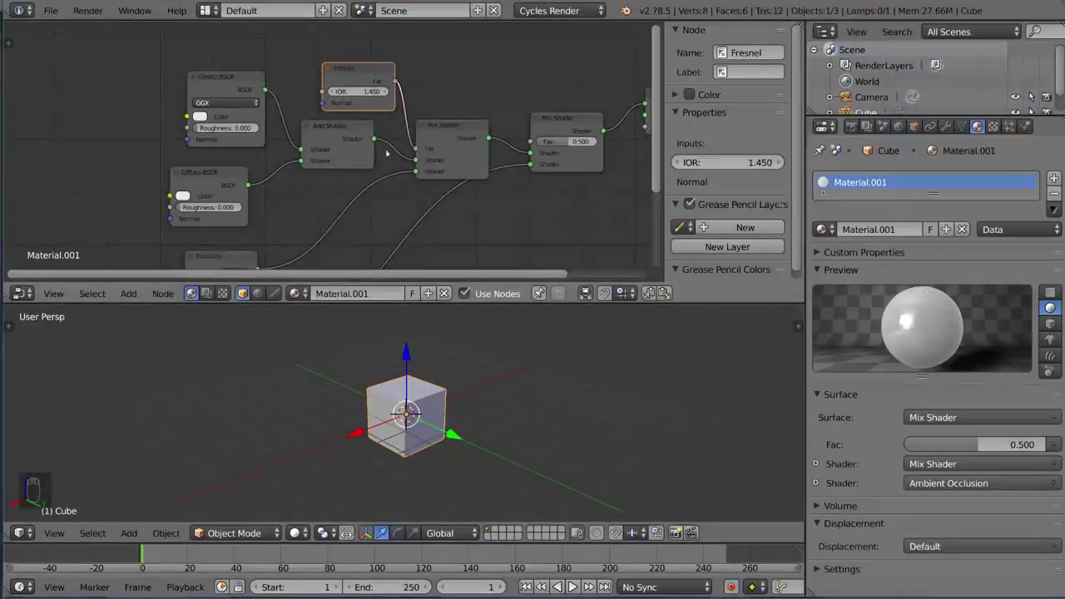
- Try several Fresnel IOR values, including 0.05, before settling on 1.5
click(367, 97)
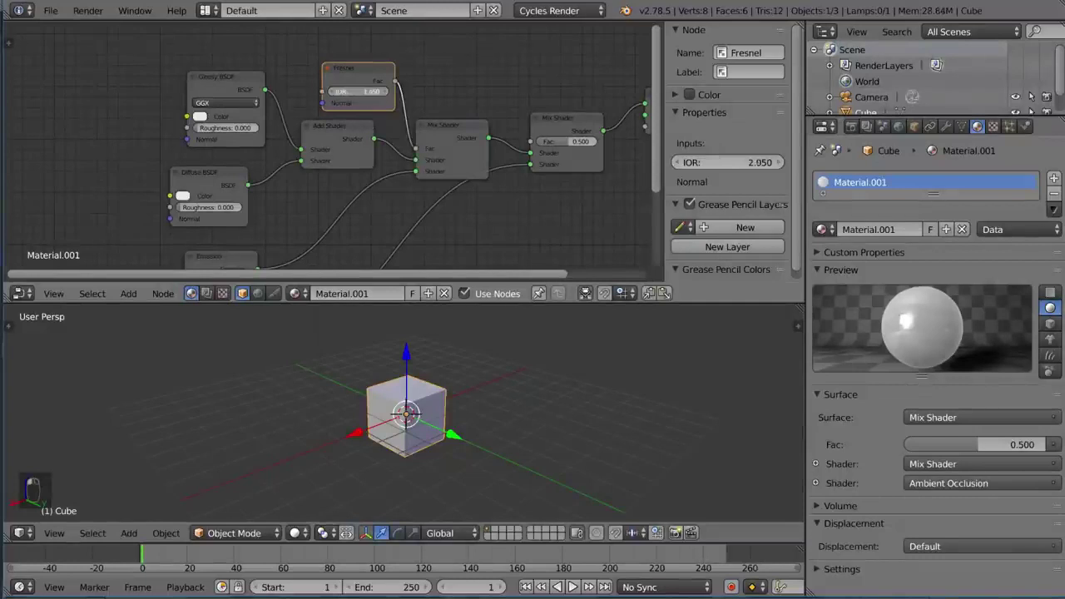
drag(367, 97, 391, 97)
key(BackSpace)
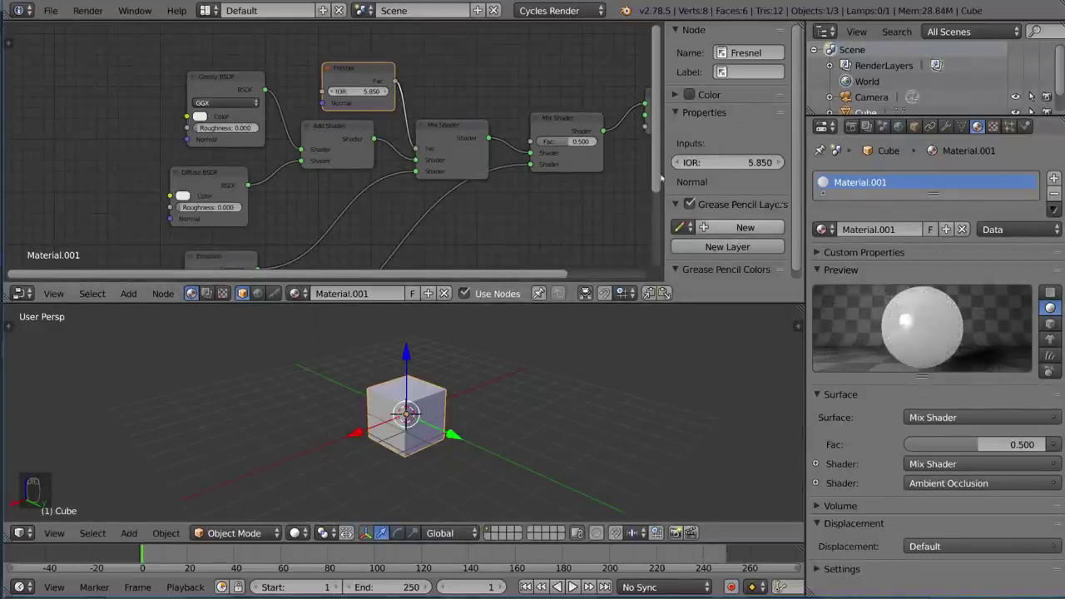
text(0.05)
key(Return)
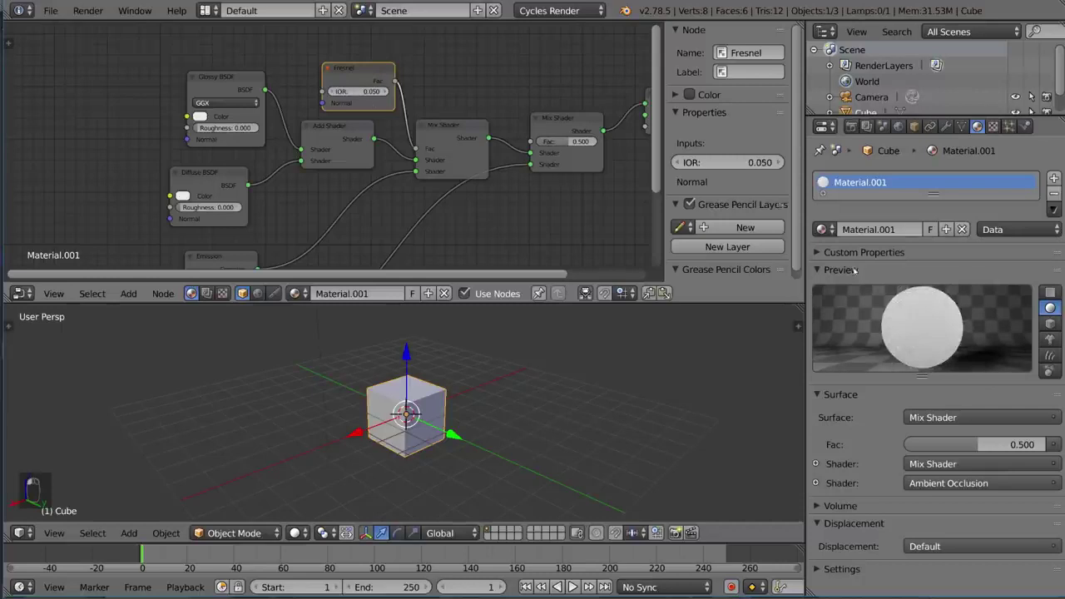
drag(366, 97, 363, 100)
click(363, 100)
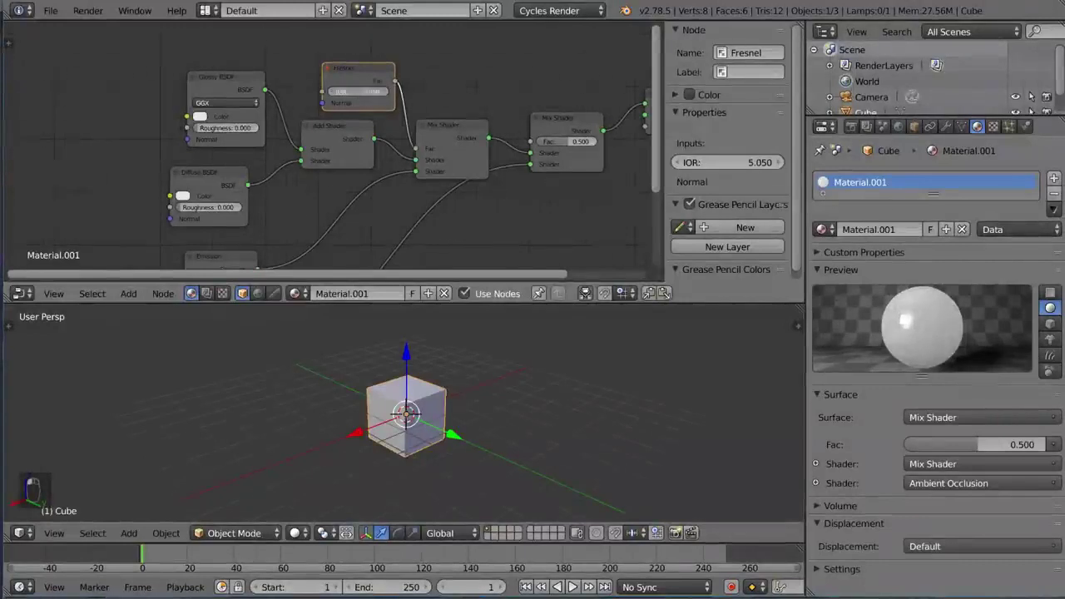
text(1.5)
key(Return)
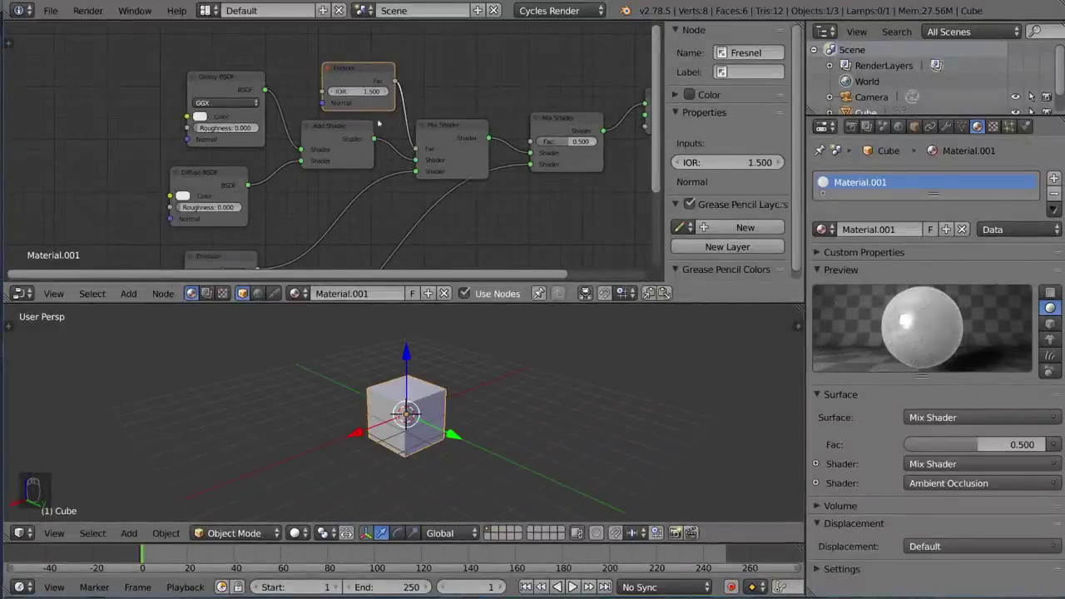